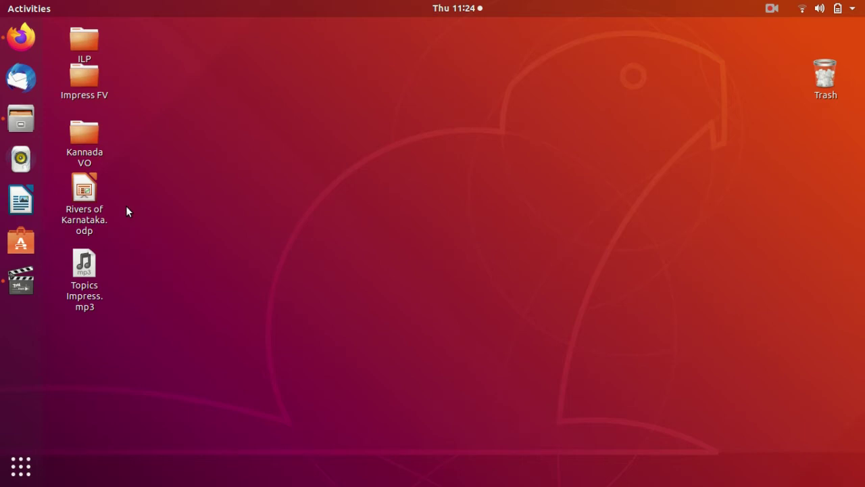
Open Rivers of Karnataka.odp in Impress, then open and cancel the File > Open dialog.
click(94, 193)
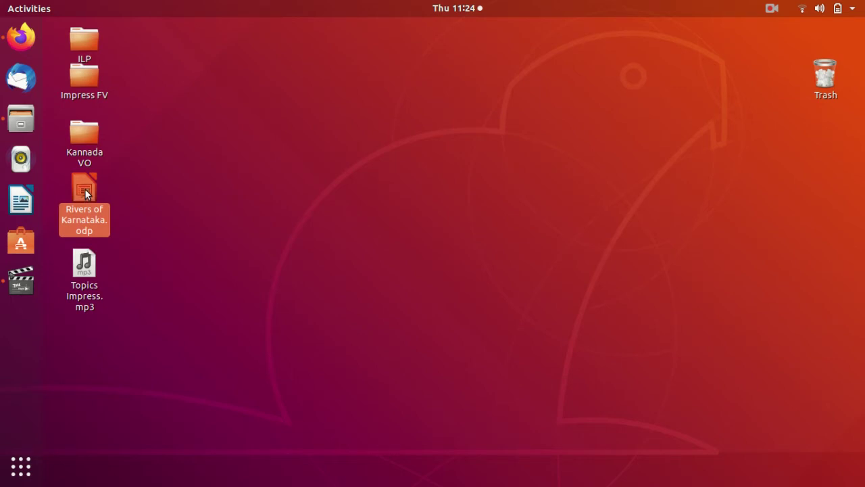
double_click(85, 194)
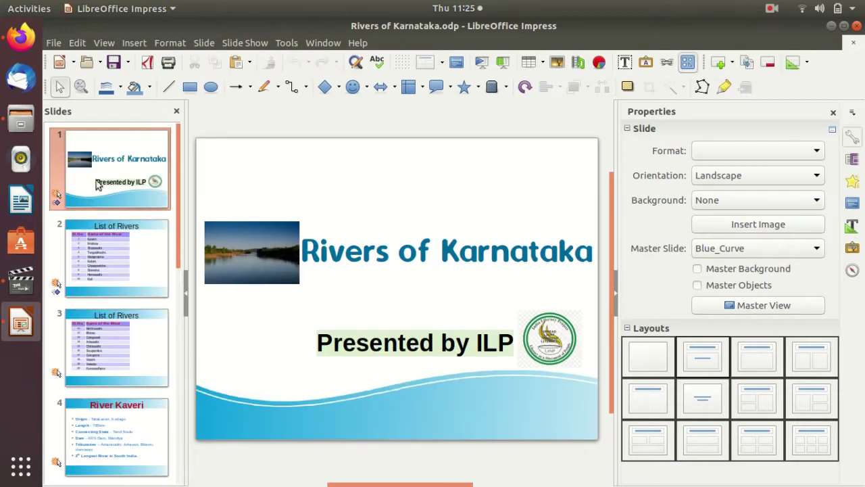
click(58, 44)
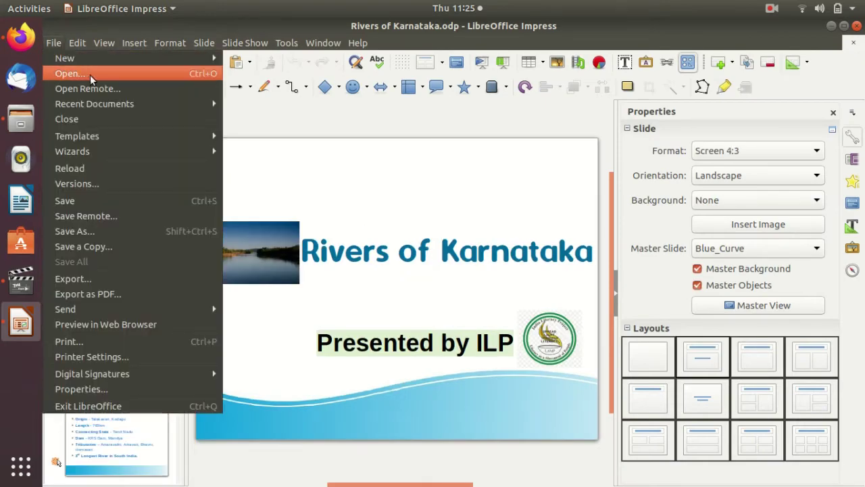
click(90, 74)
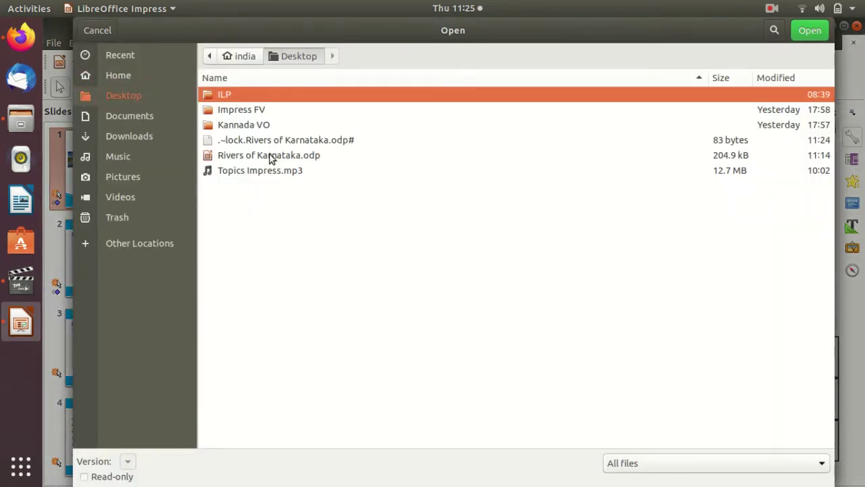
click(97, 30)
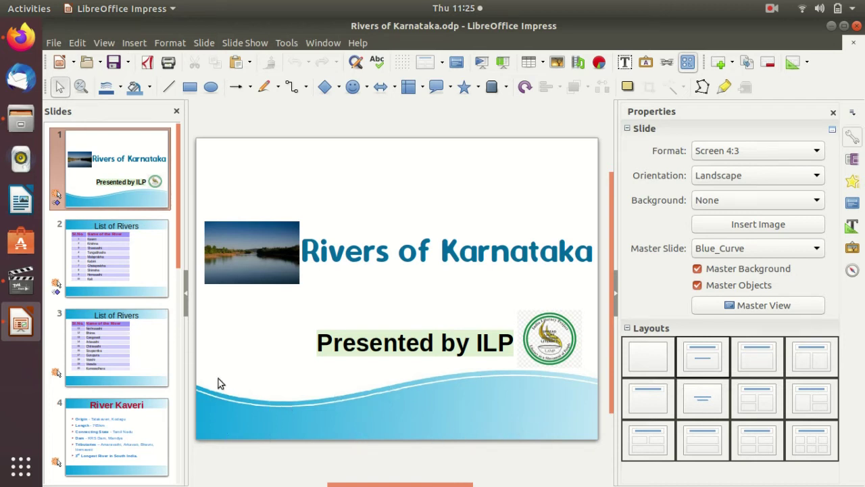
Glance at slide 2, return to slide 1, and select the whole 'Rivers of Karnataka' title.
click(119, 273)
scroll(118, 273, down, 3)
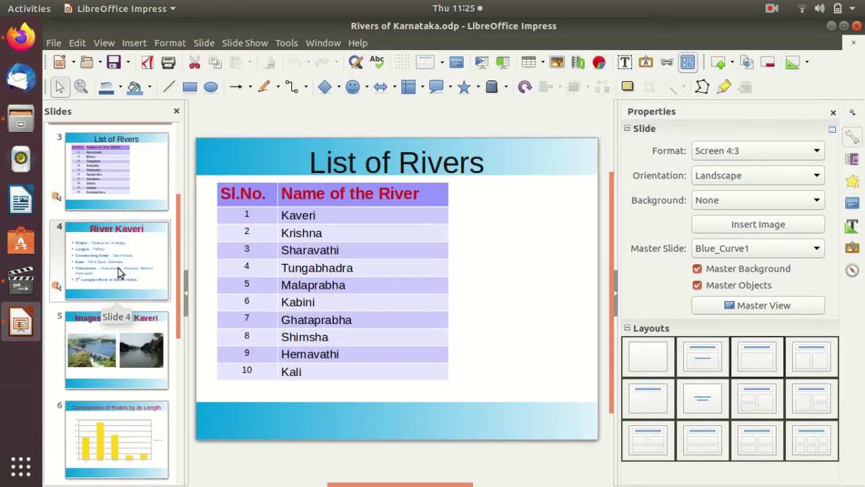
scroll(120, 273, up, 3)
click(127, 186)
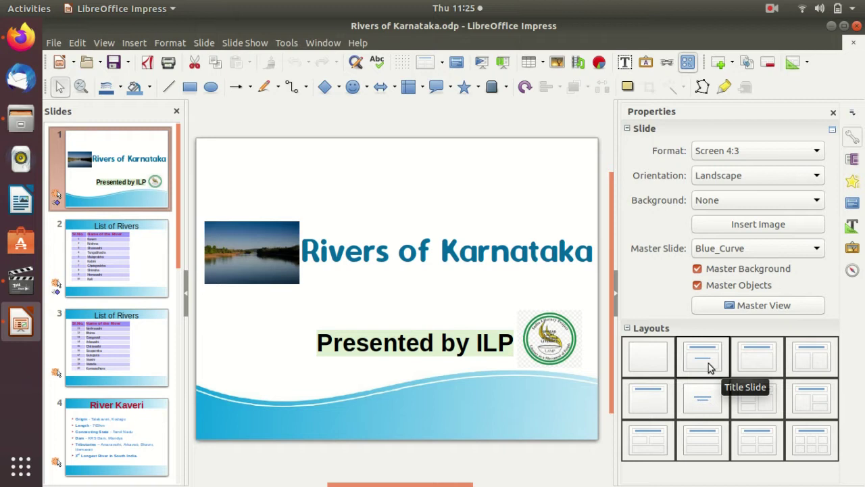
click(376, 261)
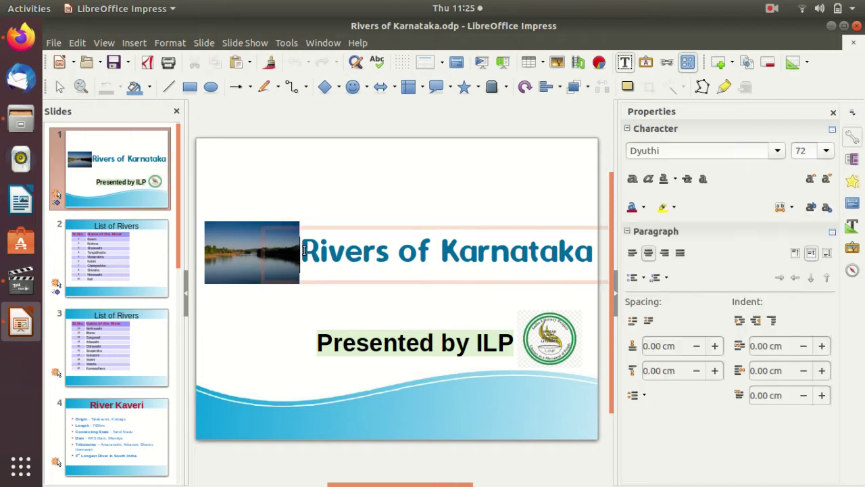
drag(301, 252, 645, 250)
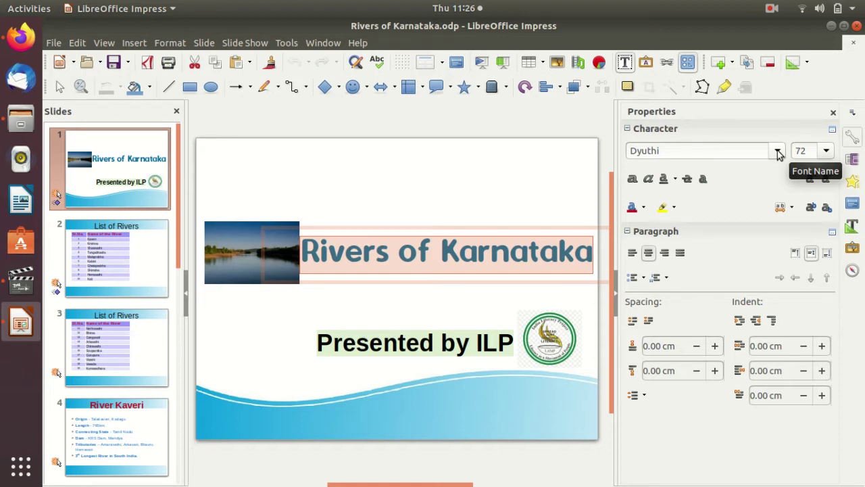
click(777, 152)
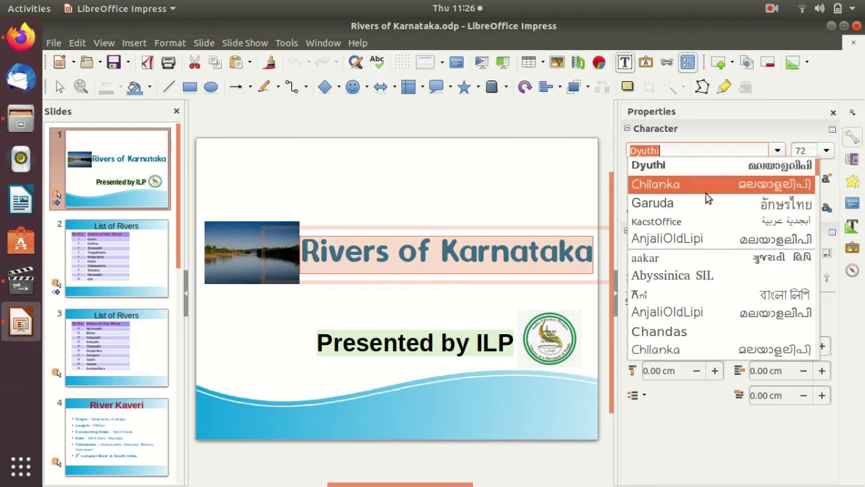
scroll(708, 287, down, 1)
scroll(708, 288, down, 5)
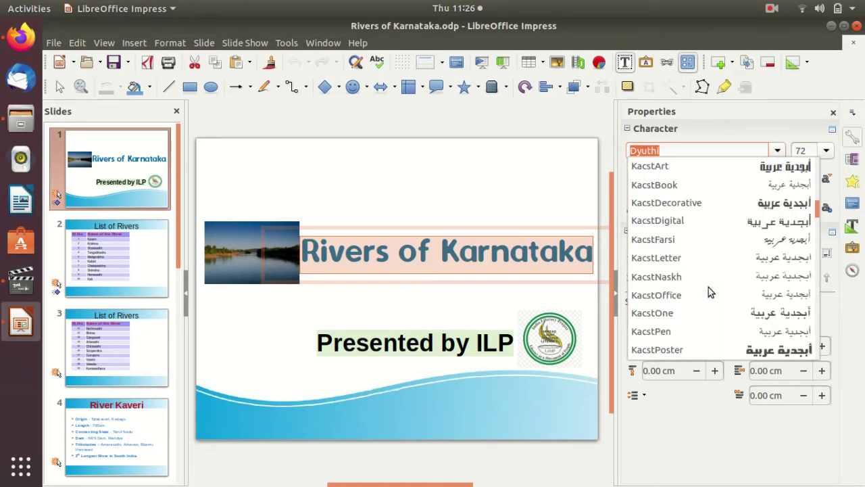
scroll(708, 287, down, 2)
scroll(708, 287, down, 4)
scroll(709, 287, up, 4)
scroll(708, 287, up, 8)
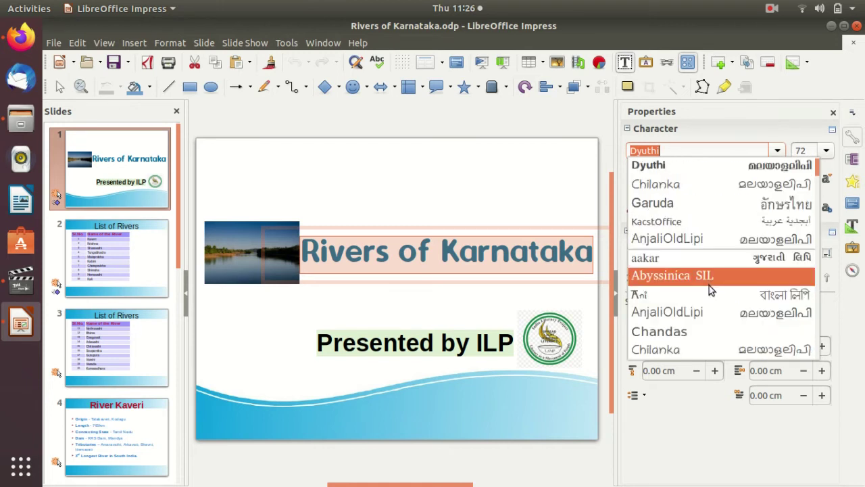
click(675, 169)
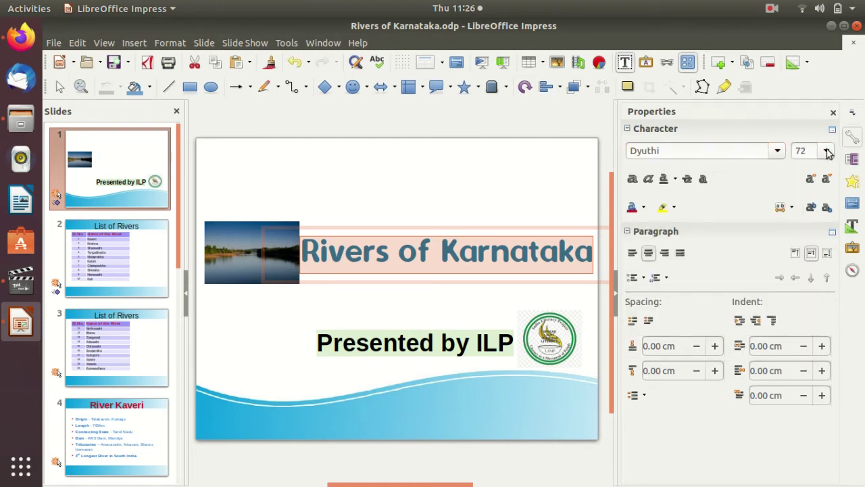
click(827, 151)
click(827, 151)
click(644, 208)
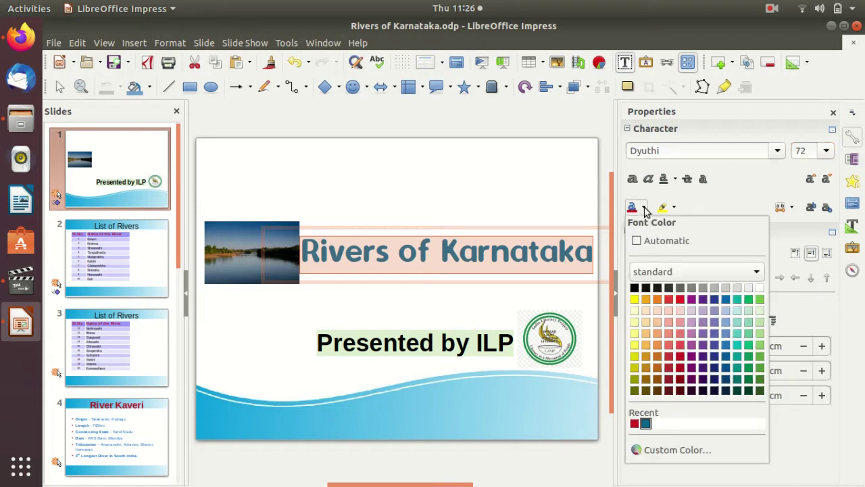
click(644, 208)
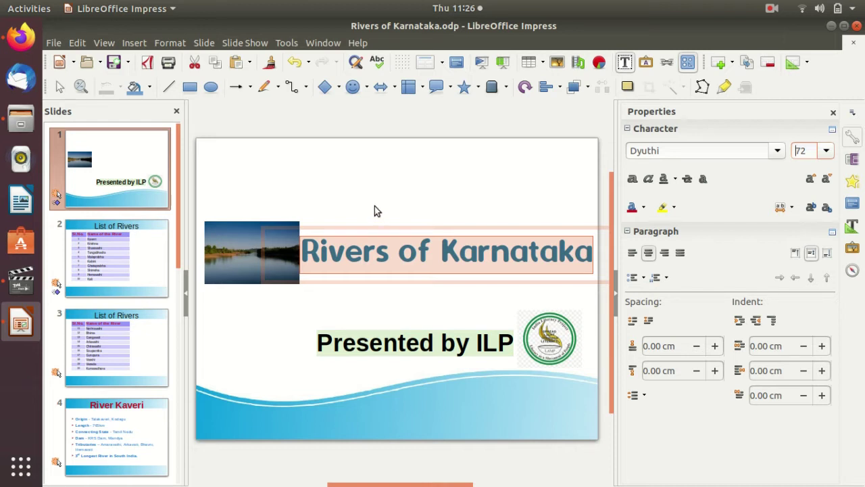
click(374, 206)
click(252, 245)
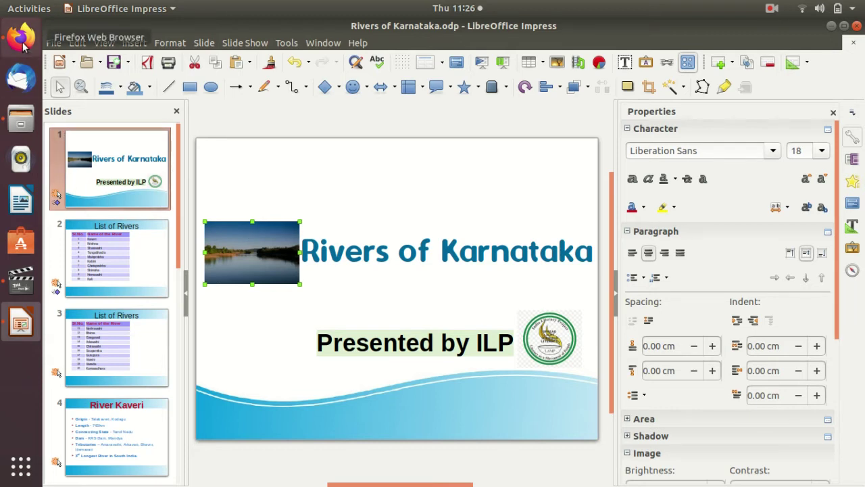
click(24, 45)
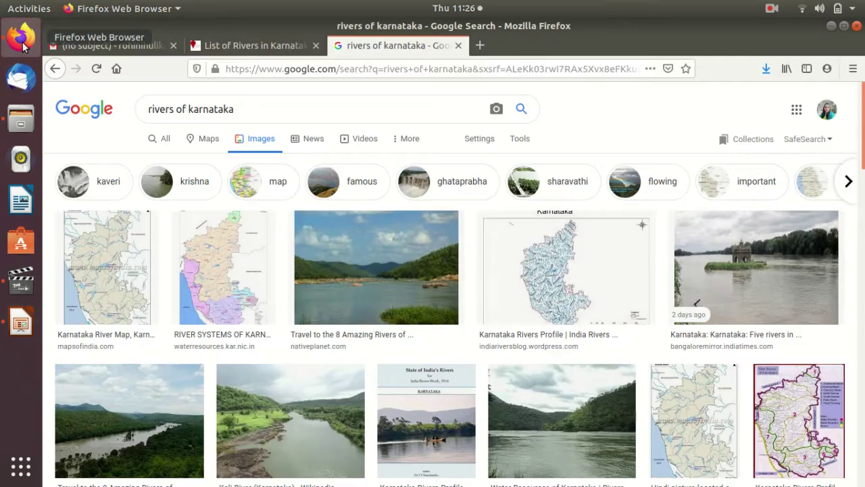
drag(247, 110, 127, 110)
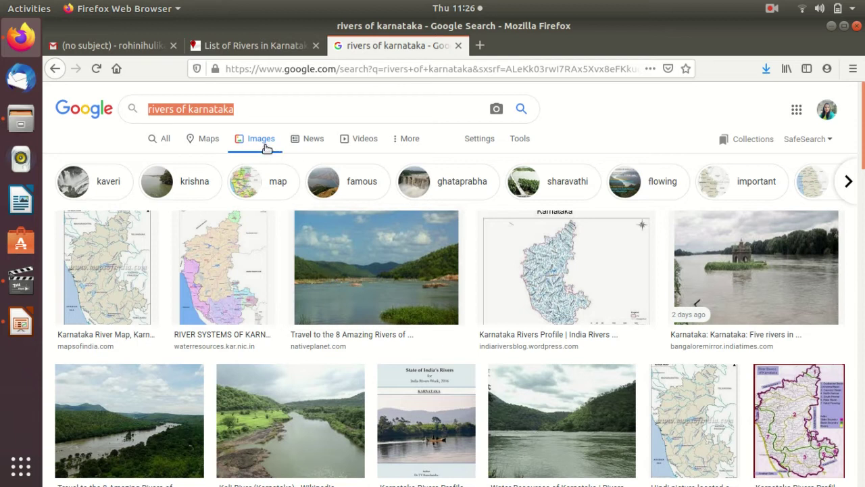
click(336, 249)
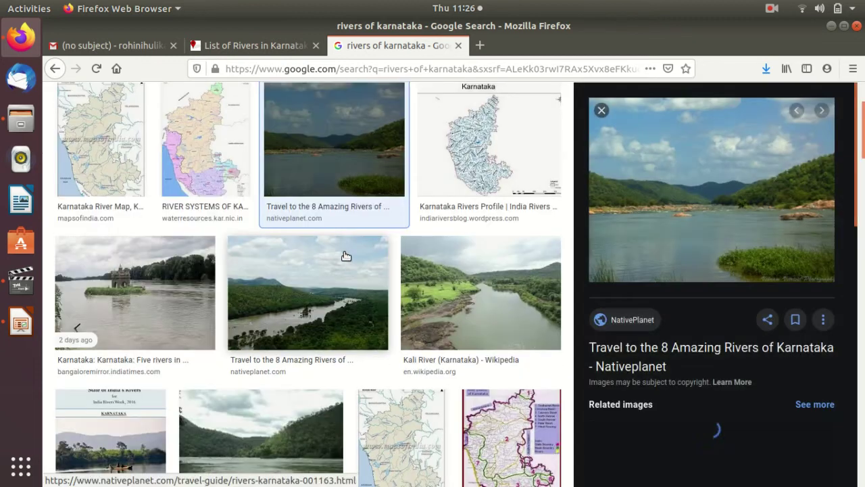
right_click(654, 163)
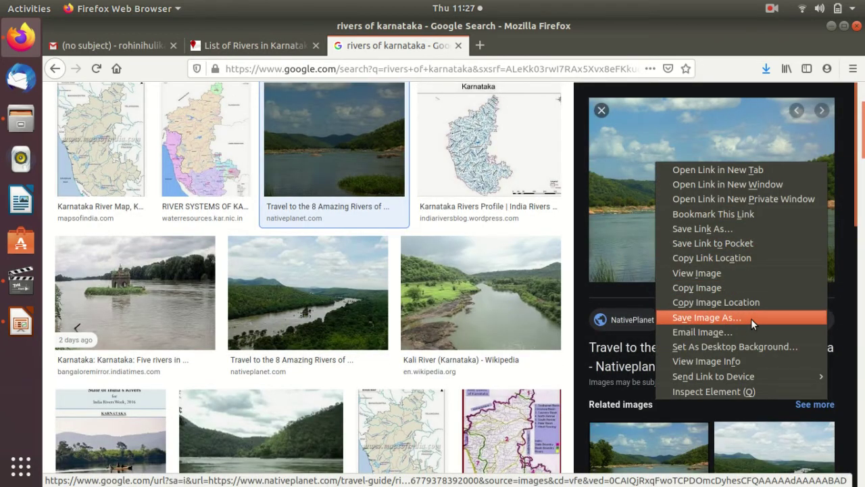
click(19, 128)
click(19, 127)
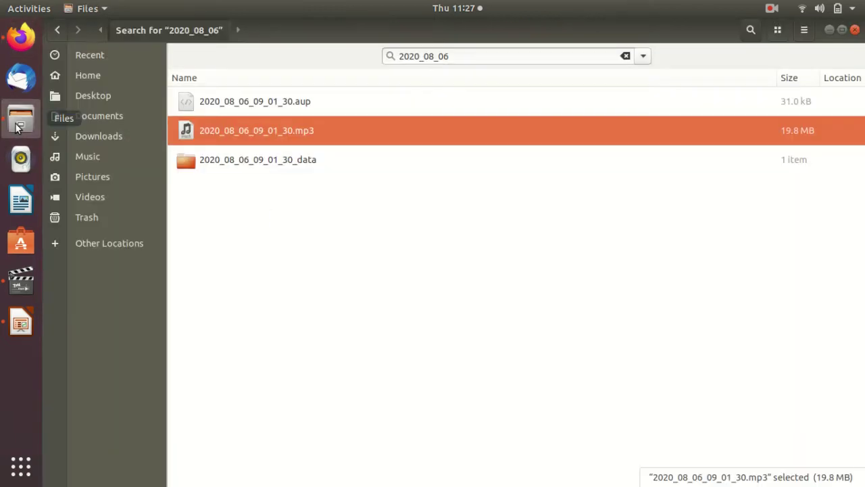
click(106, 138)
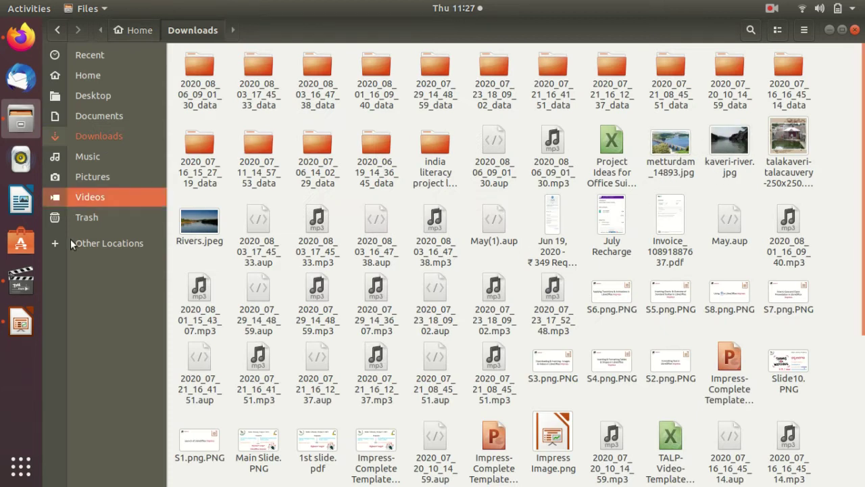
click(20, 325)
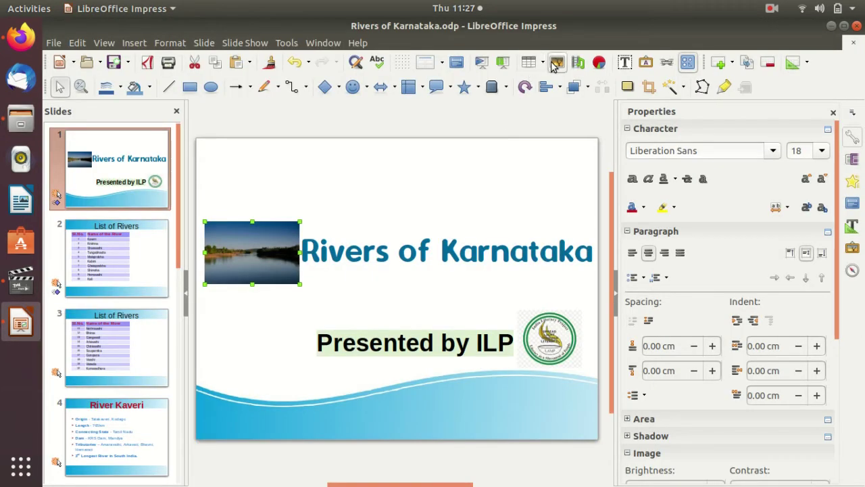
Insert kaveri-river.jpg from Downloads onto the title slide, left of the heading.
click(557, 62)
click(106, 137)
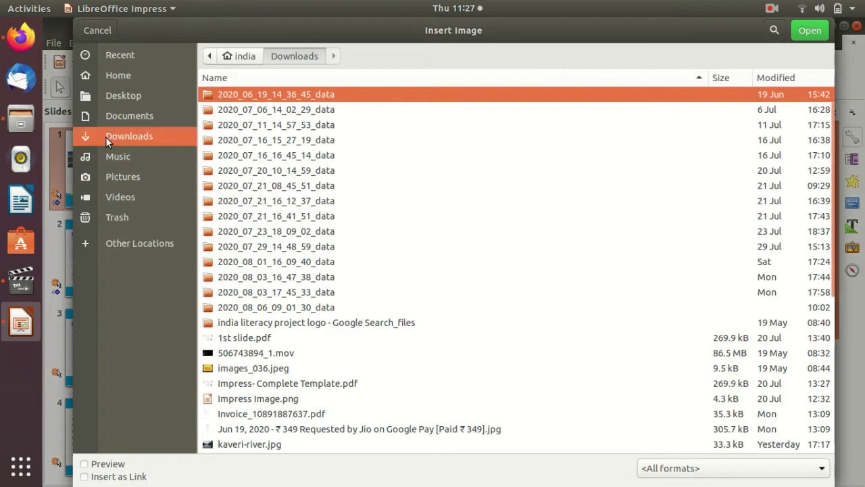
click(774, 29)
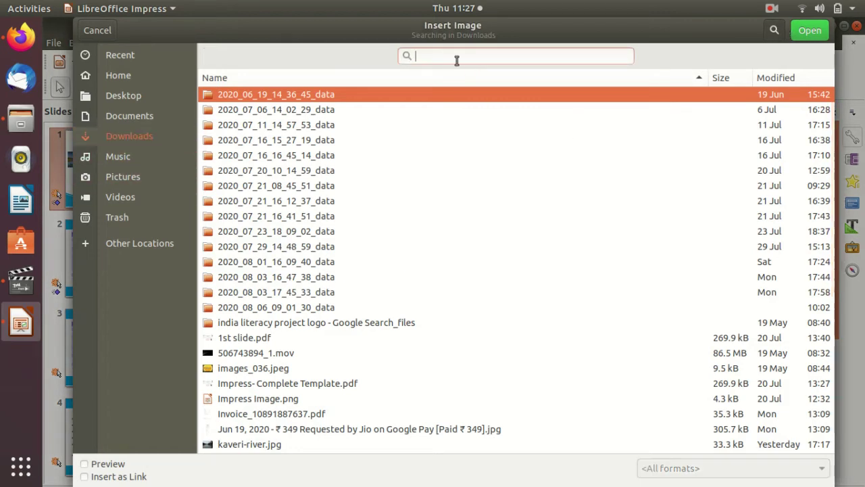
text(river)
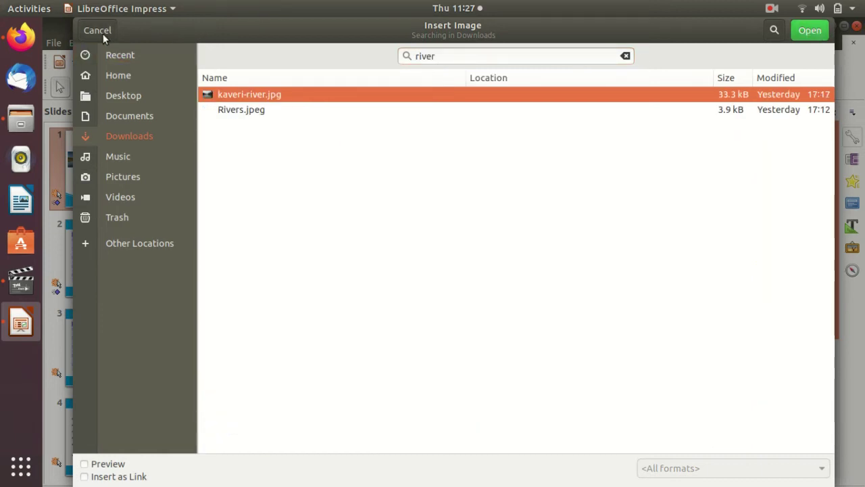
key(Return)
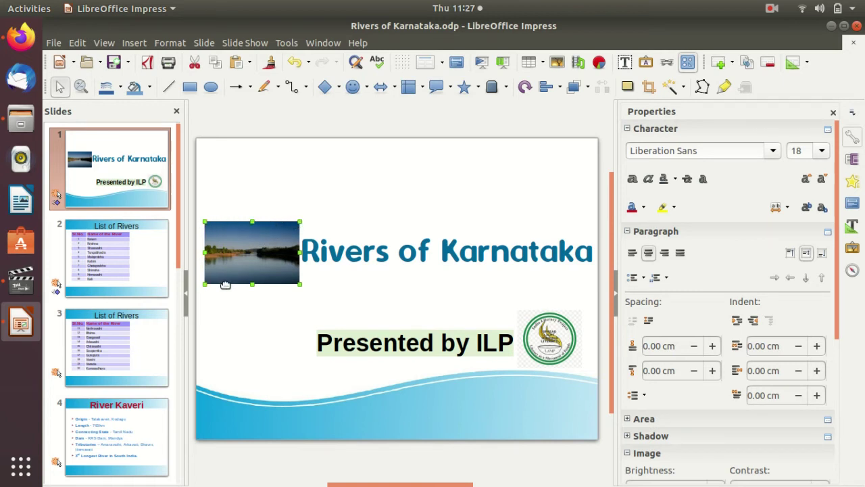
click(340, 214)
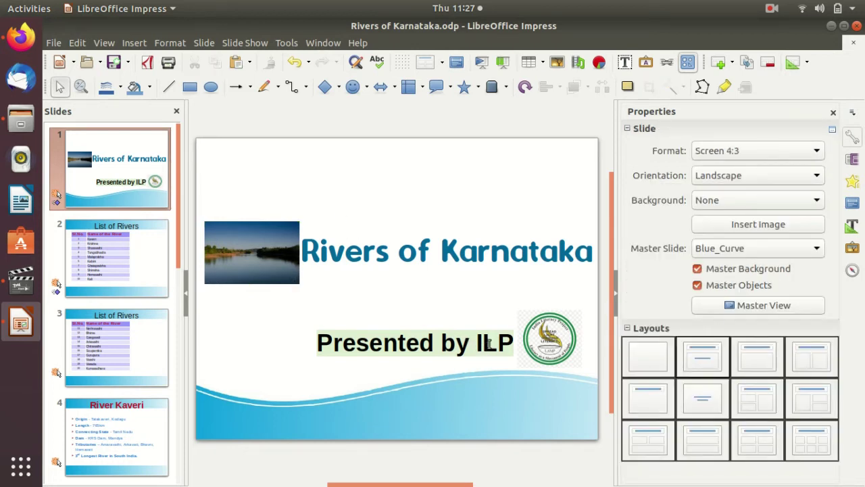
click(485, 345)
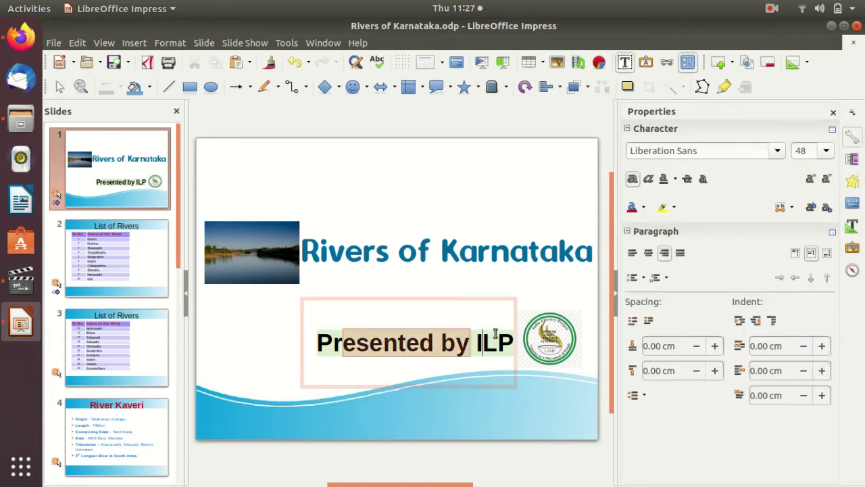
drag(319, 341, 514, 342)
click(454, 280)
click(339, 359)
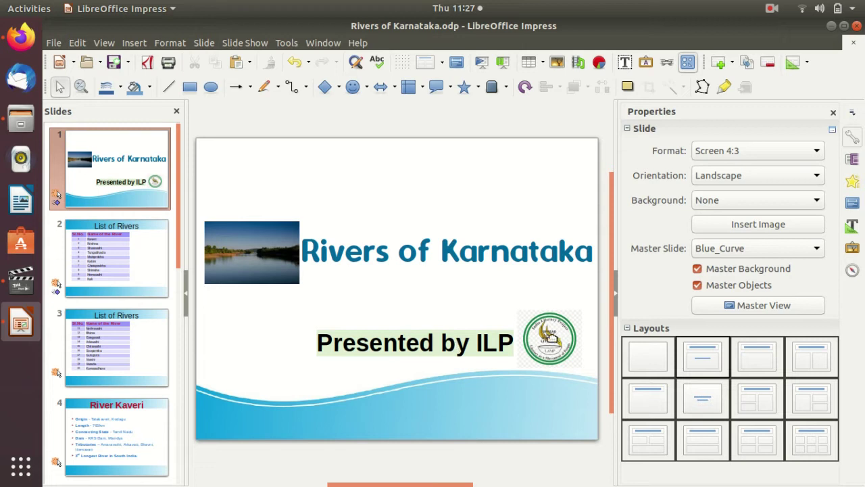
click(330, 345)
drag(318, 342, 514, 342)
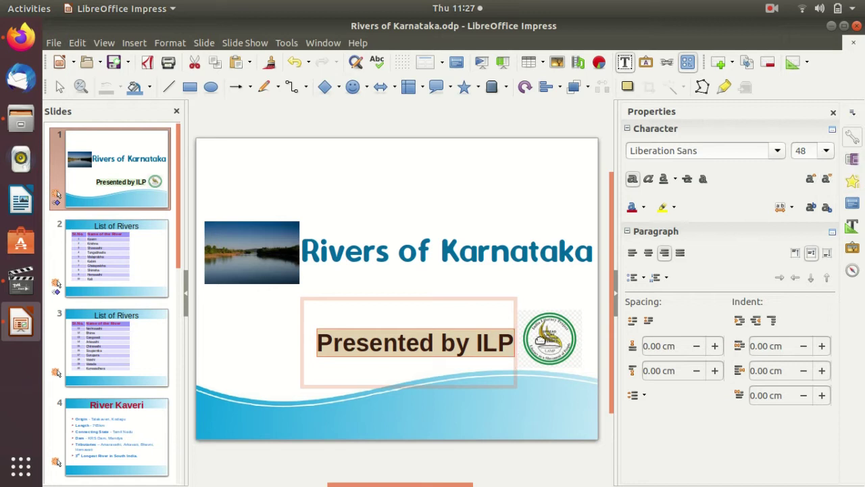
click(540, 339)
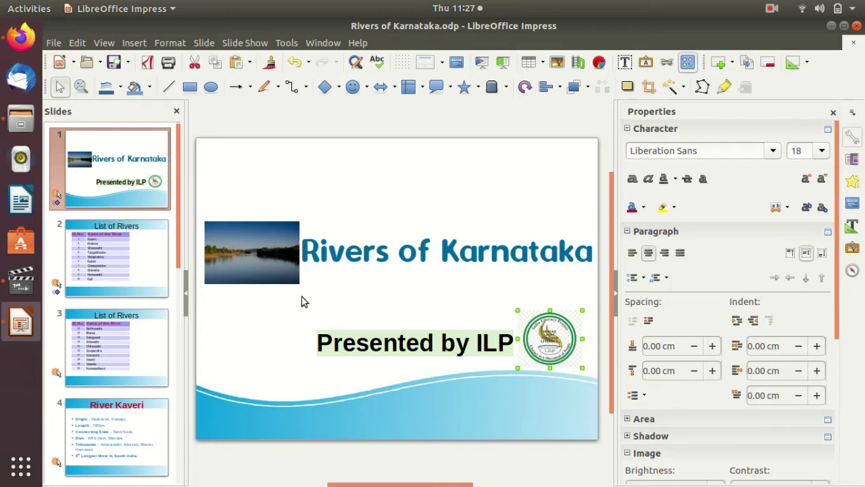
click(445, 293)
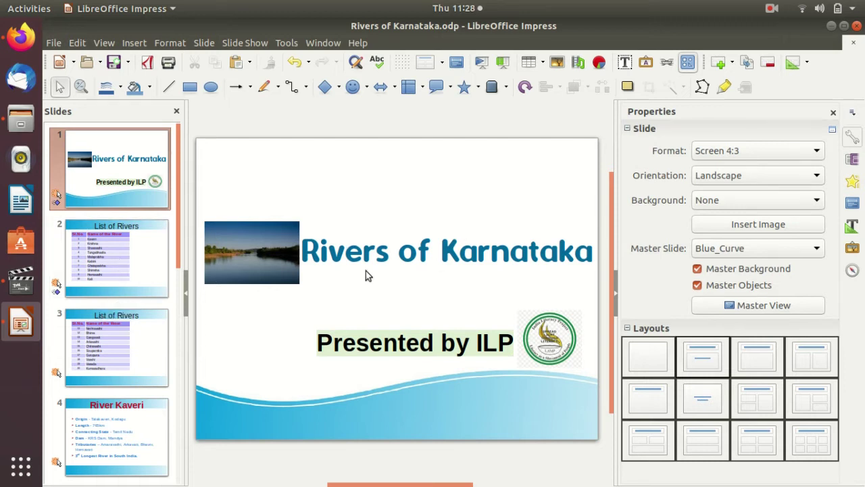
Show slide 2 'List of Rivers' and click into its title and the Kaveri and serial-number cells.
click(138, 267)
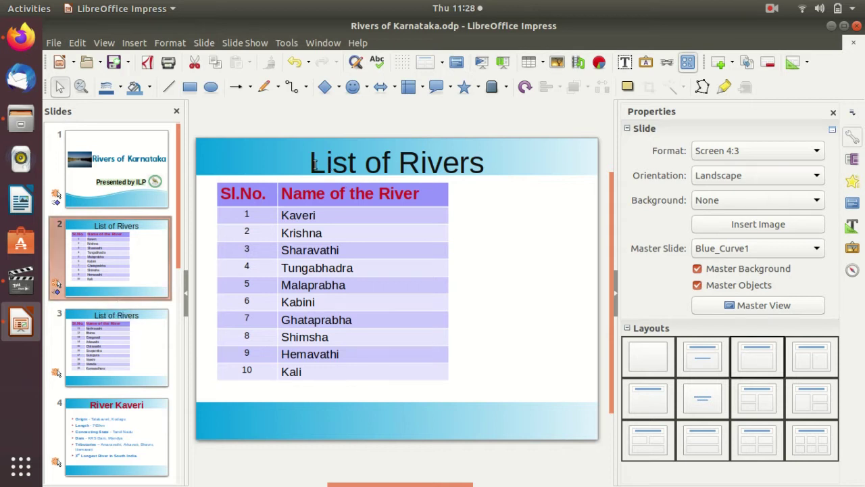
drag(312, 162, 485, 162)
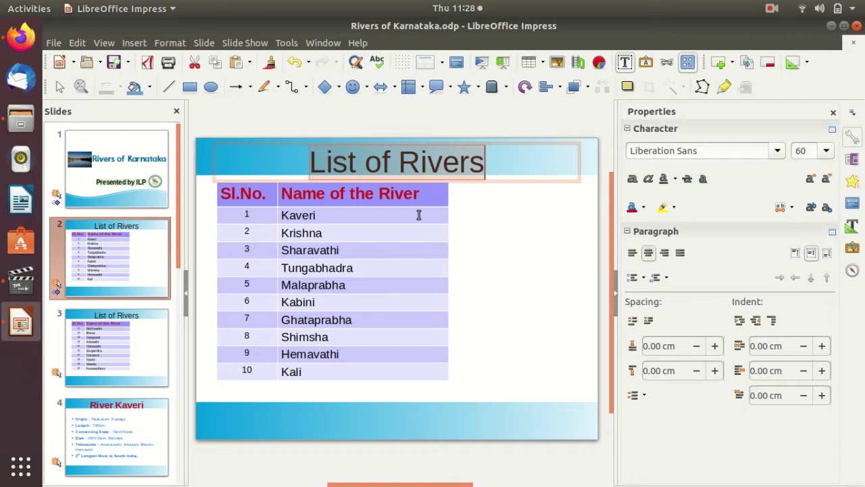
click(418, 214)
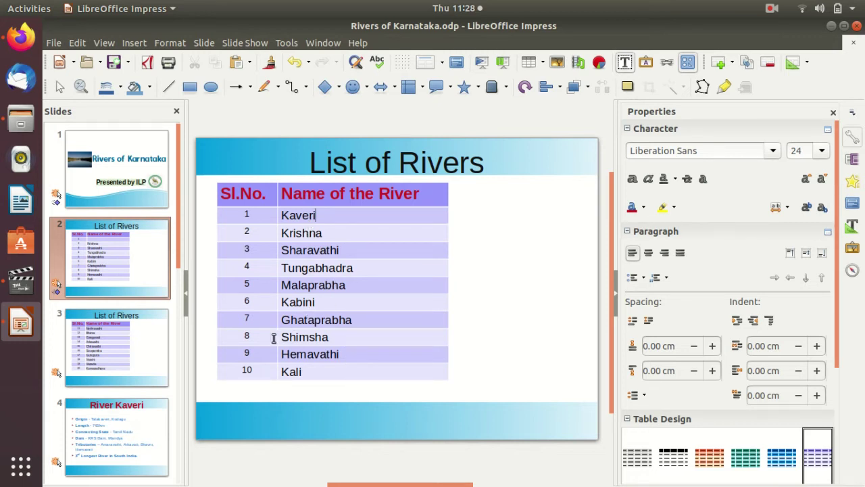
click(248, 214)
click(540, 61)
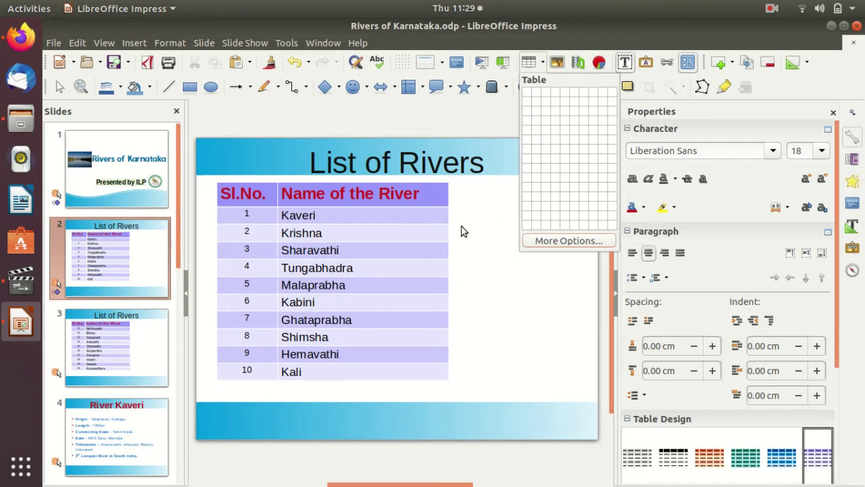
Apply the lavender Table Design style to the river table, then move to slide 3 (rivers 11–20).
click(423, 241)
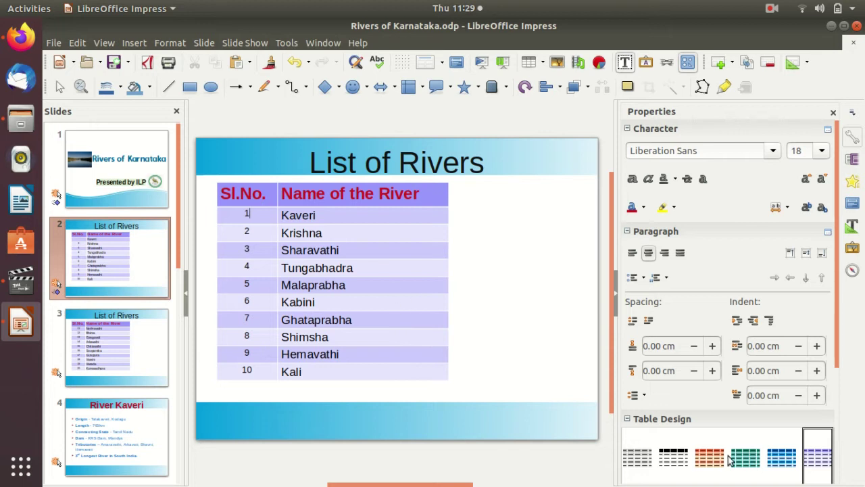
scroll(735, 438, down, 3)
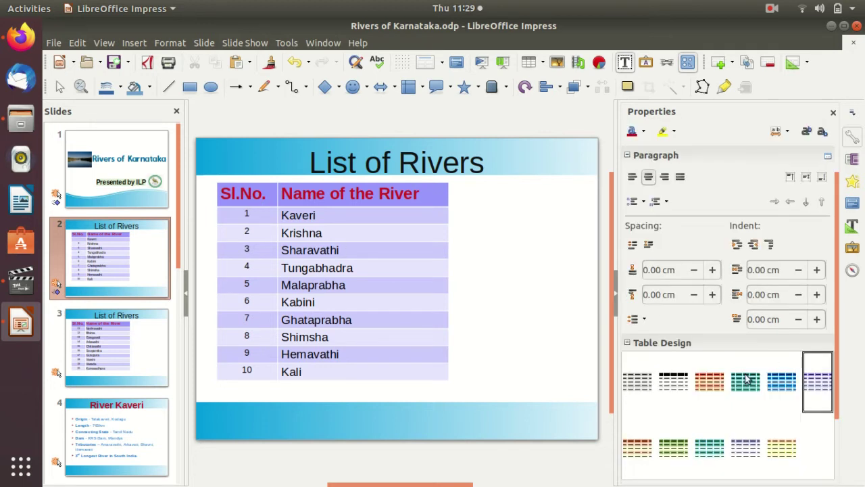
click(823, 387)
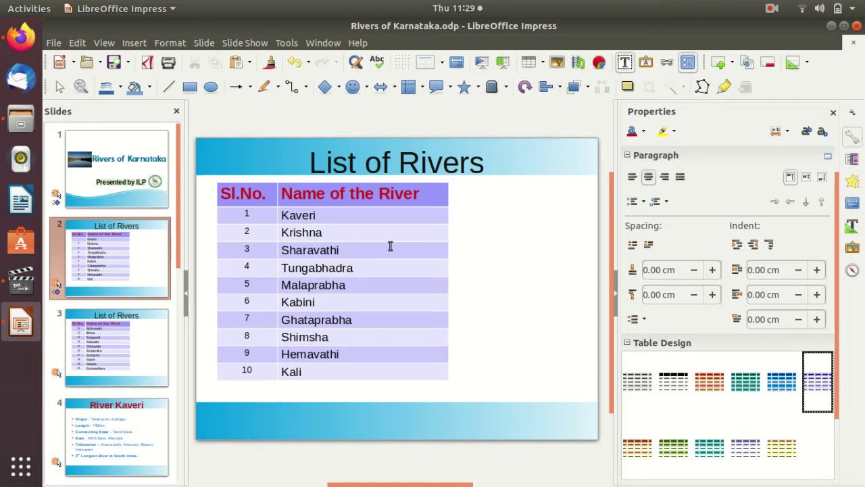
click(112, 336)
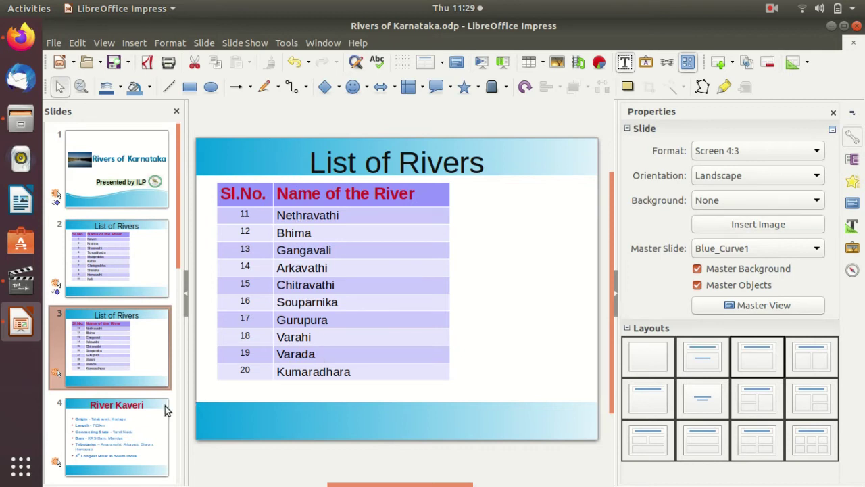
On slide 4 'River Kaveri', select all six bullet lines from Origin to India.
click(94, 437)
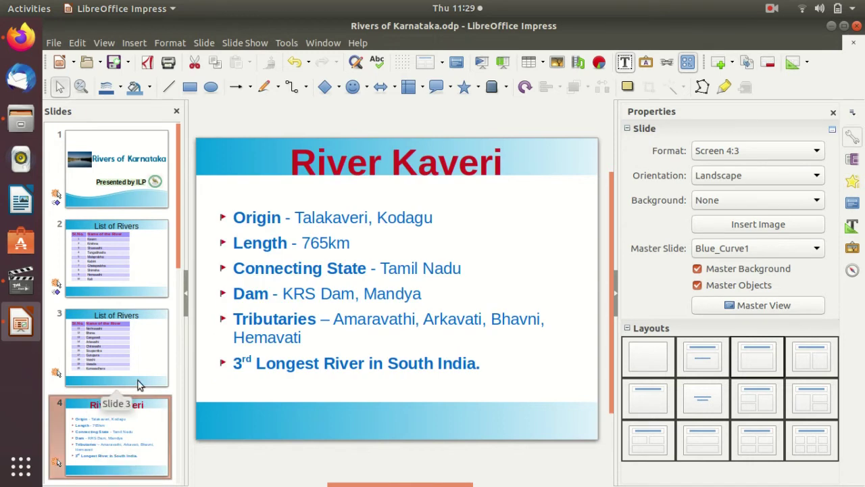
click(124, 356)
click(127, 431)
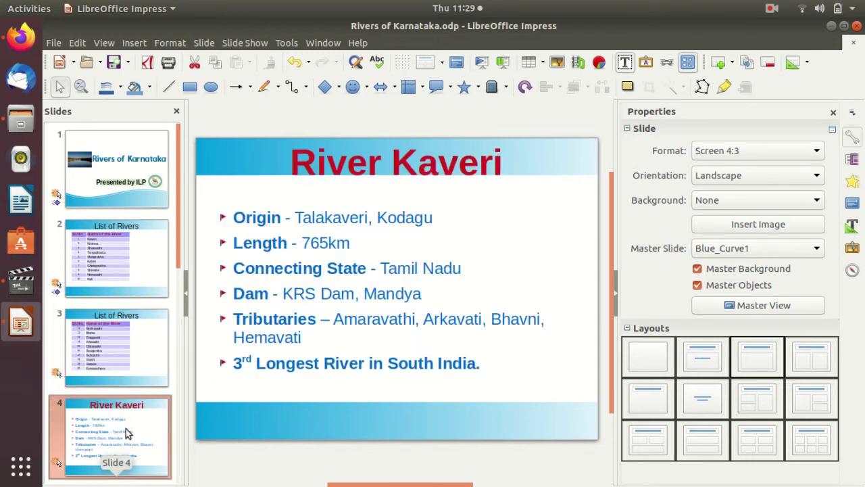
drag(293, 161, 491, 160)
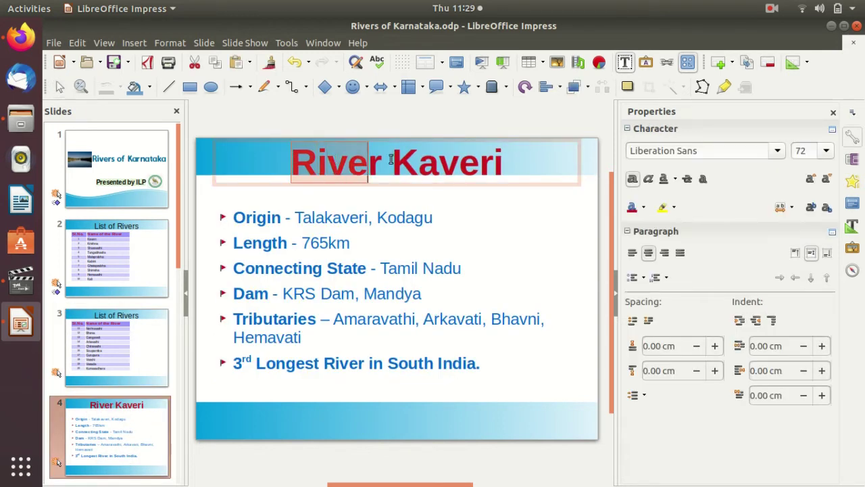
click(494, 224)
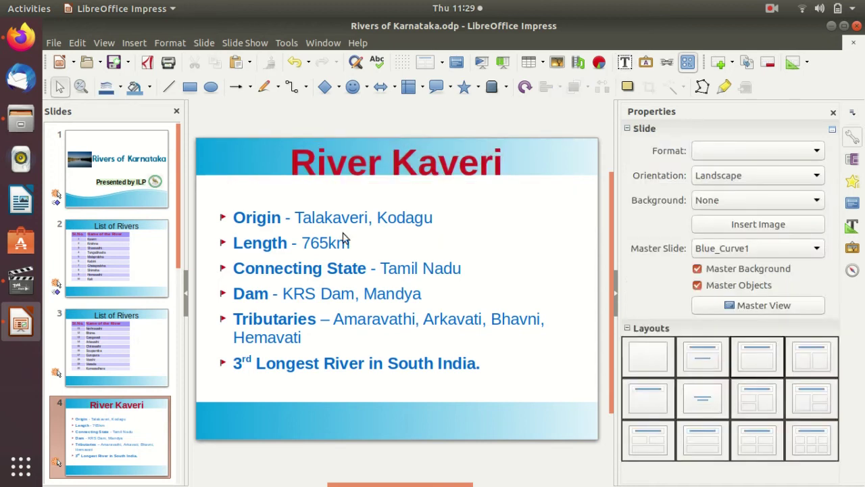
click(237, 216)
drag(236, 216, 500, 372)
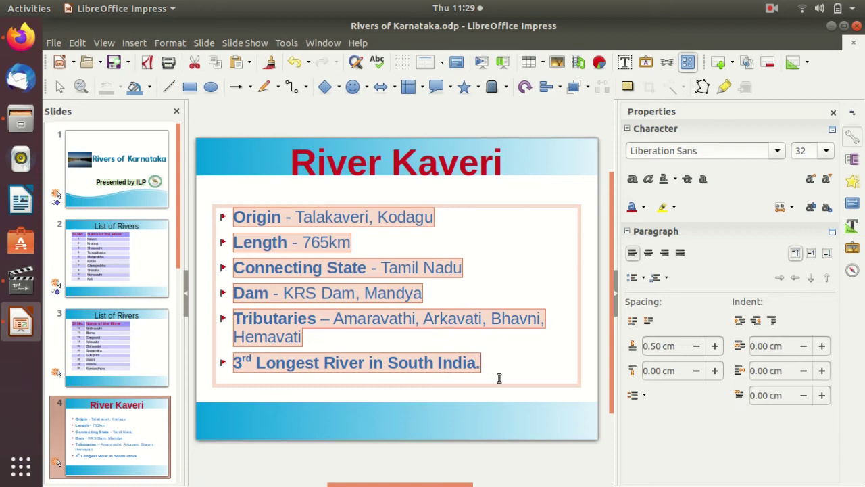
click(515, 240)
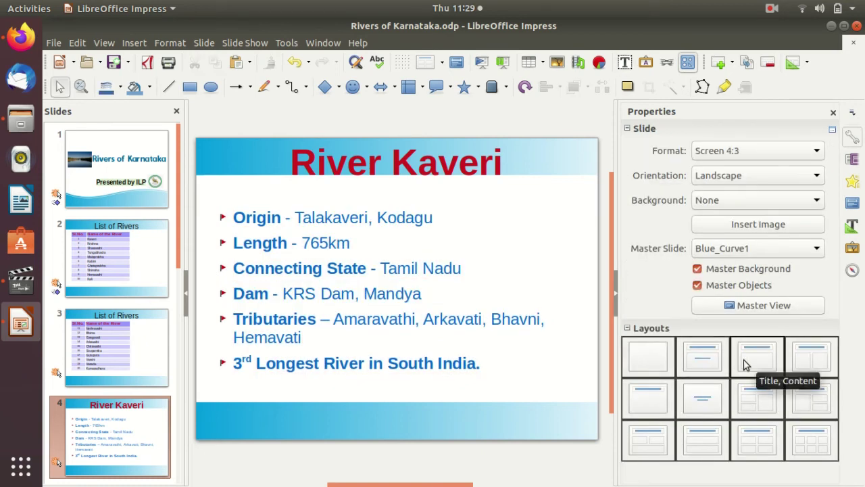
click(307, 214)
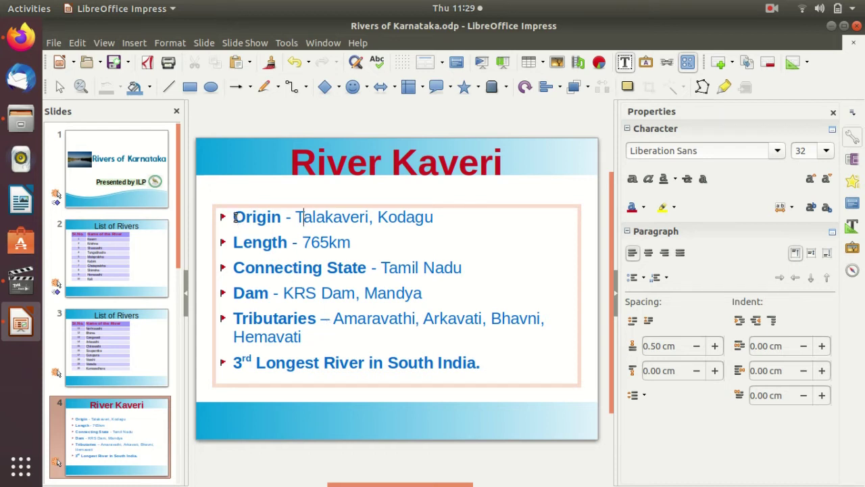
click(235, 216)
drag(235, 216, 493, 362)
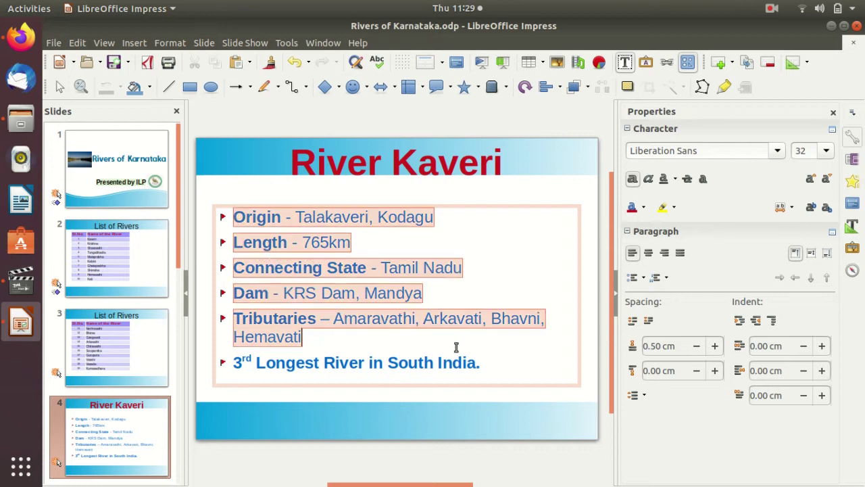
Browse the bullet styles and Bullets and Numbering picture options, then close them unchanged.
click(645, 278)
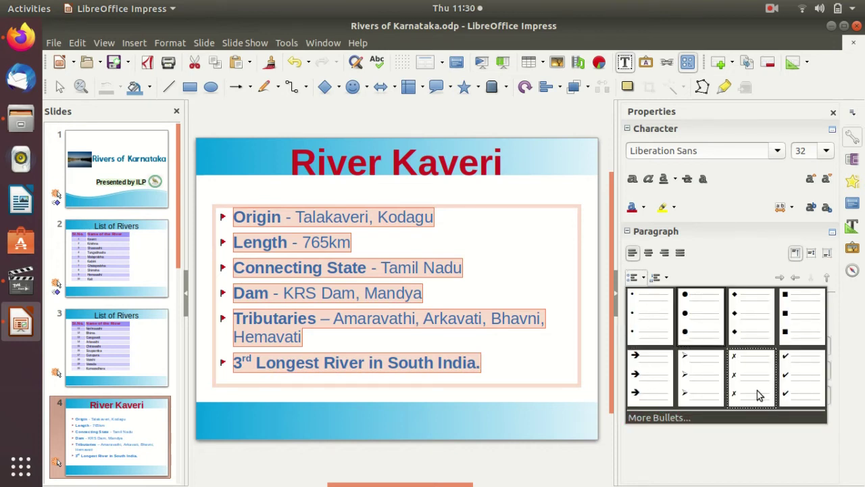
click(729, 418)
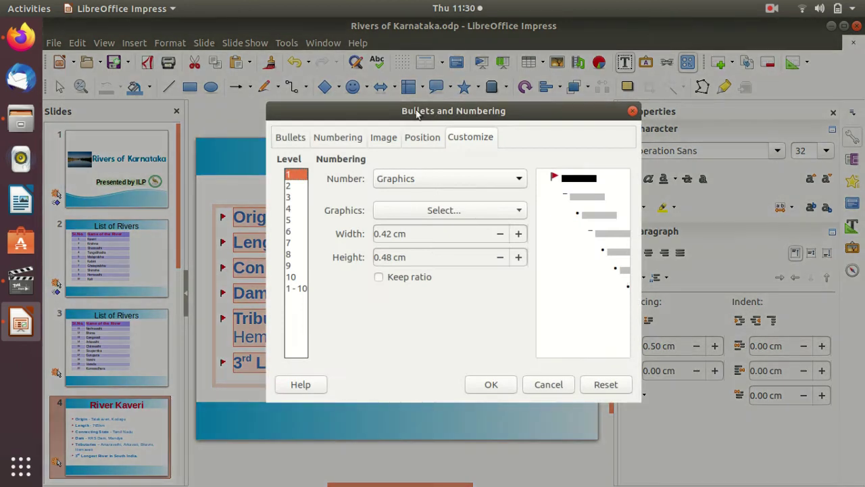
click(374, 139)
scroll(394, 262, down, 3)
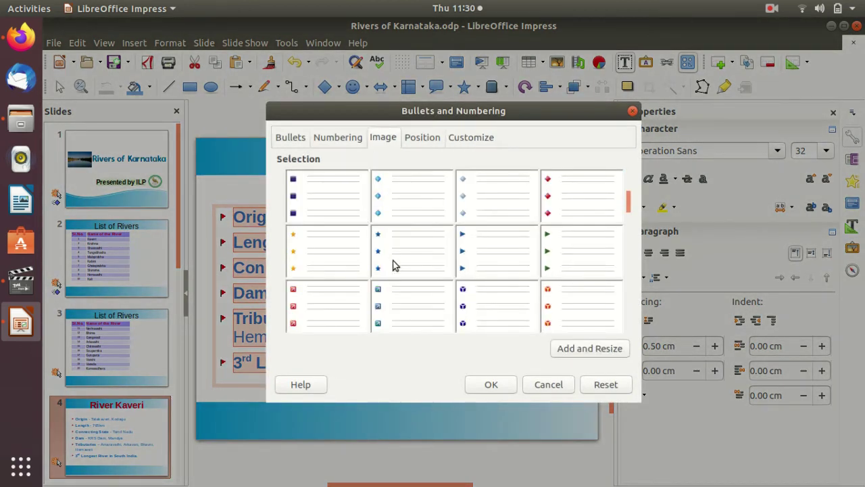
scroll(396, 265, down, 3)
scroll(395, 266, down, 3)
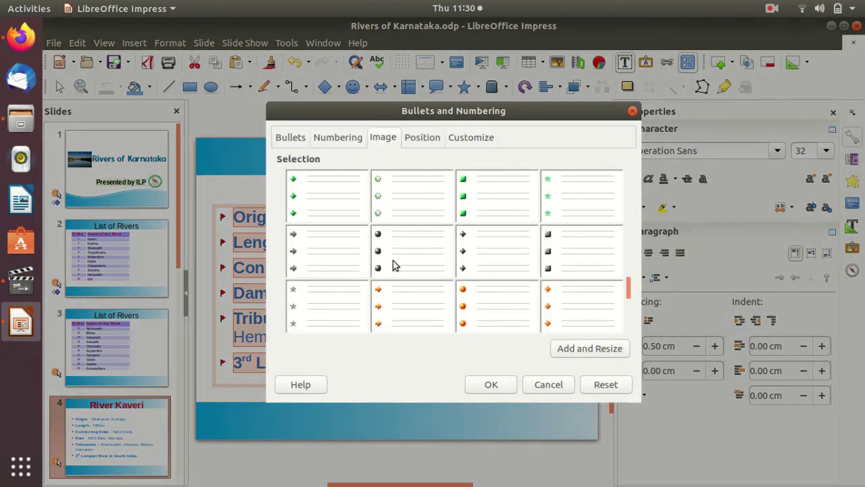
scroll(396, 266, down, 3)
click(633, 110)
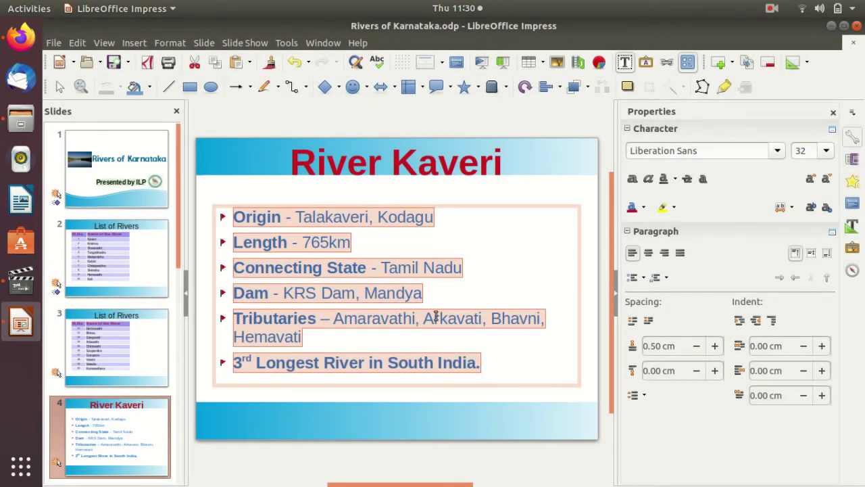
click(483, 285)
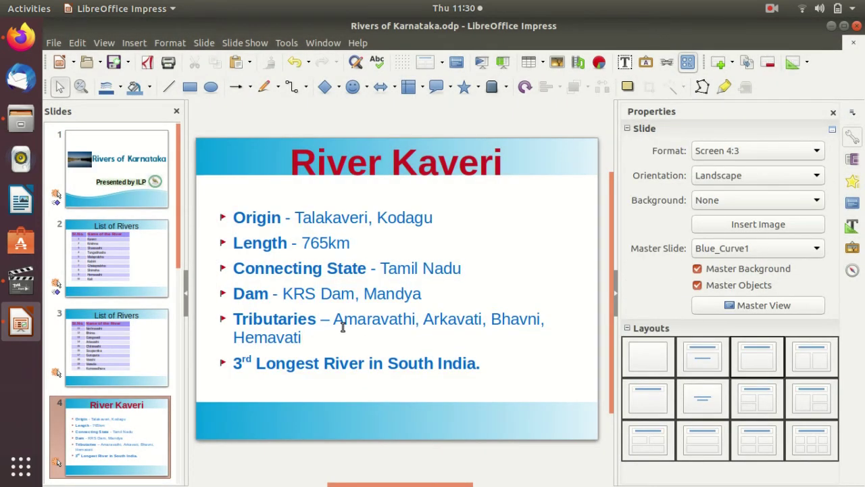
Colour 'Tamil Nadu' in the Connecting State bullet red.
click(278, 245)
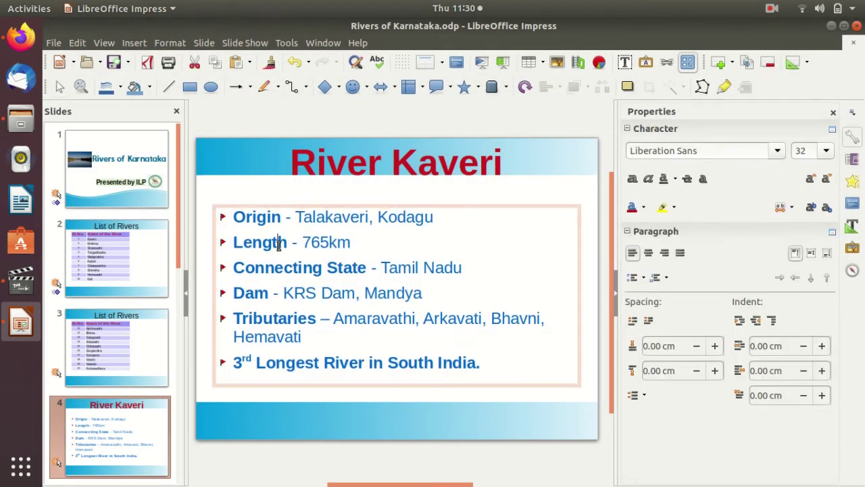
drag(311, 241, 374, 242)
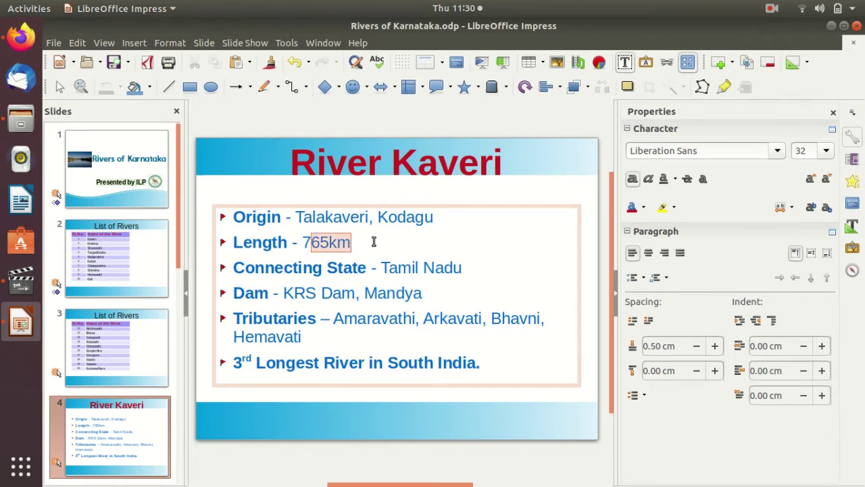
click(641, 209)
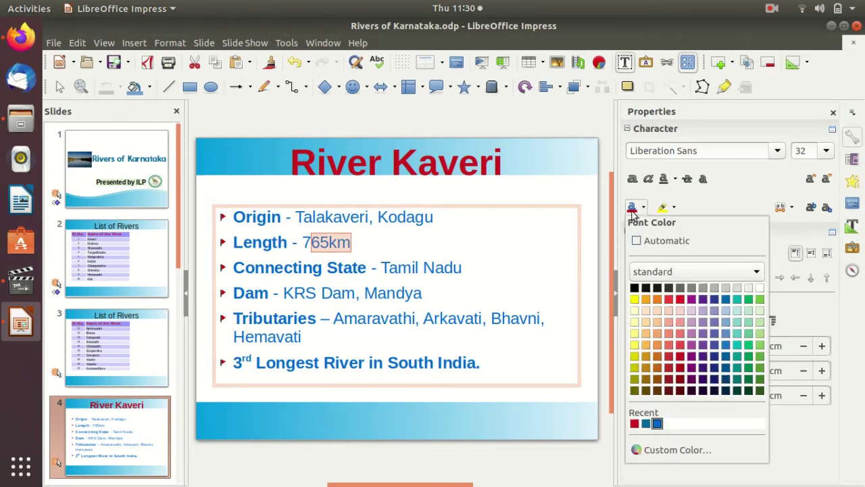
click(633, 212)
drag(381, 269, 472, 268)
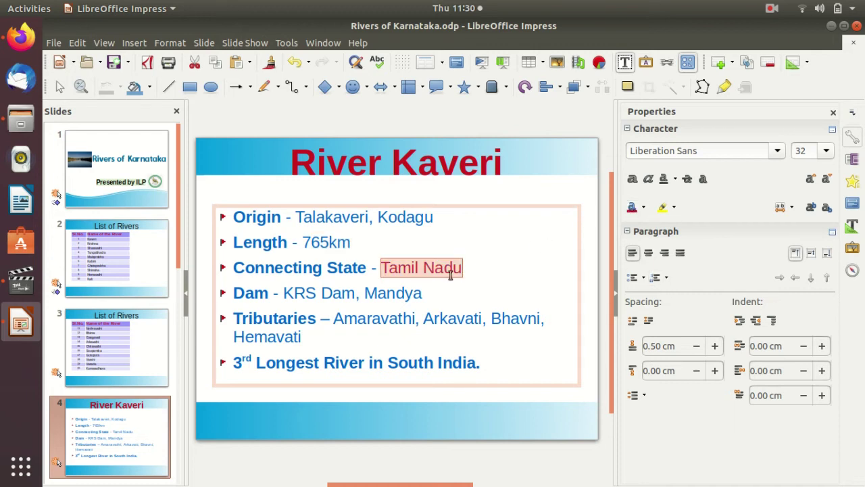
click(450, 273)
click(392, 342)
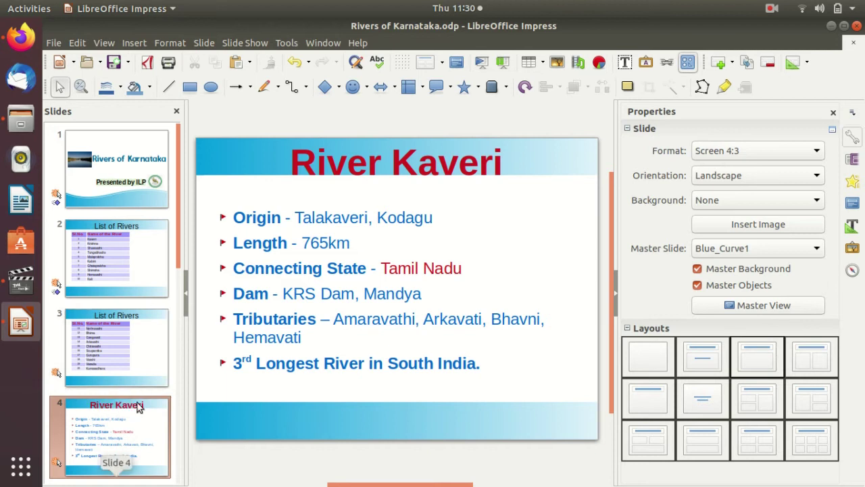
Open slide 5 'Images of River Kaveri' and select each of its two river photos.
scroll(141, 424, down, 2)
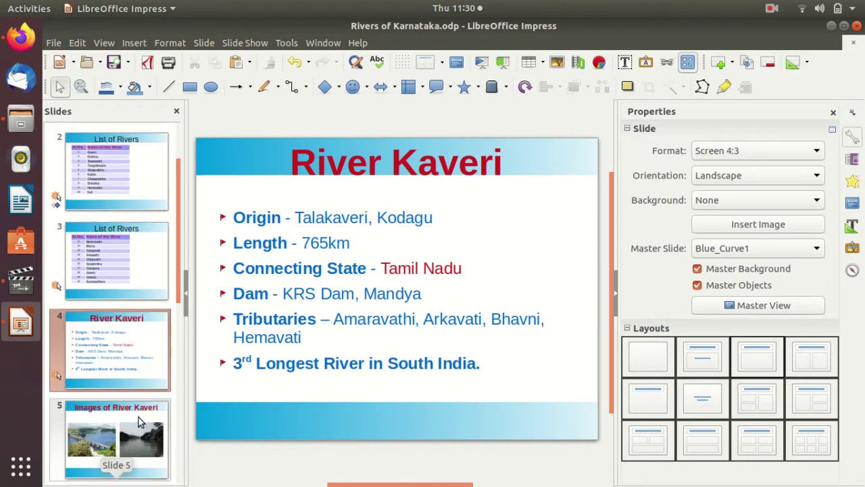
click(139, 437)
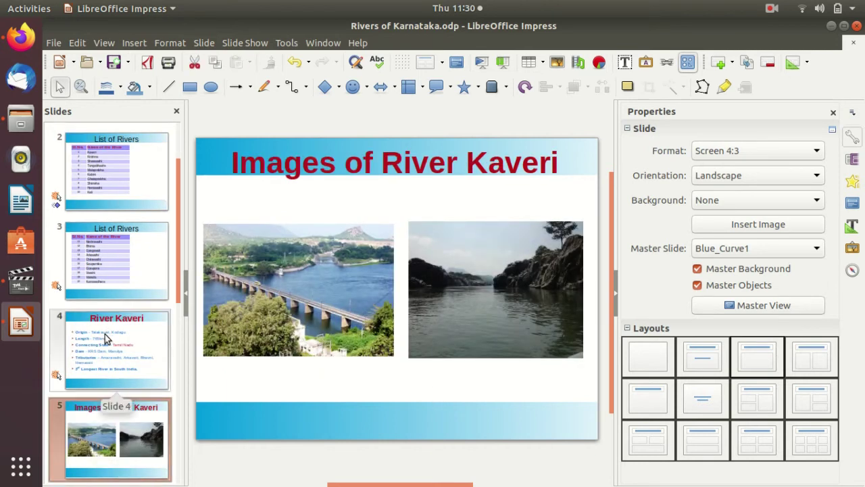
scroll(108, 341, down, 2)
scroll(110, 336, up, 2)
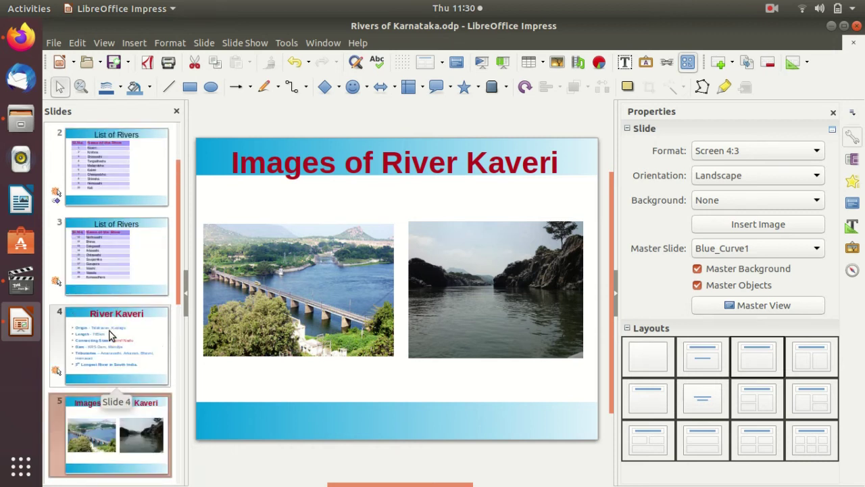
click(343, 266)
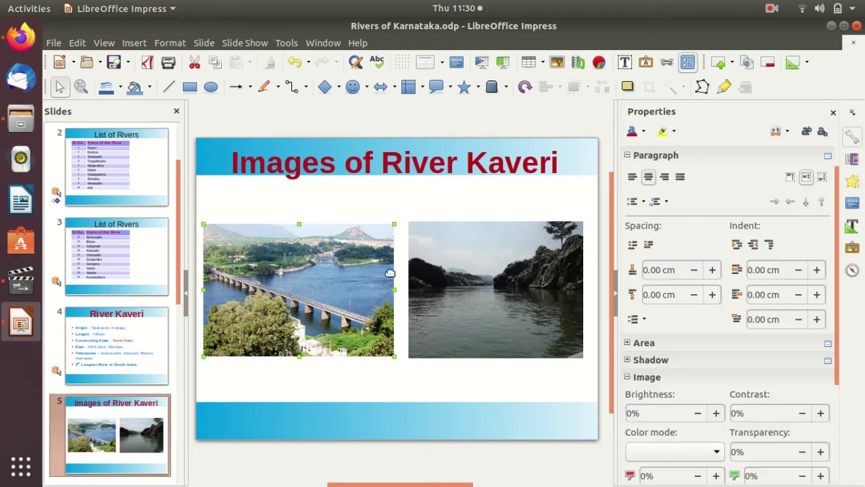
click(451, 283)
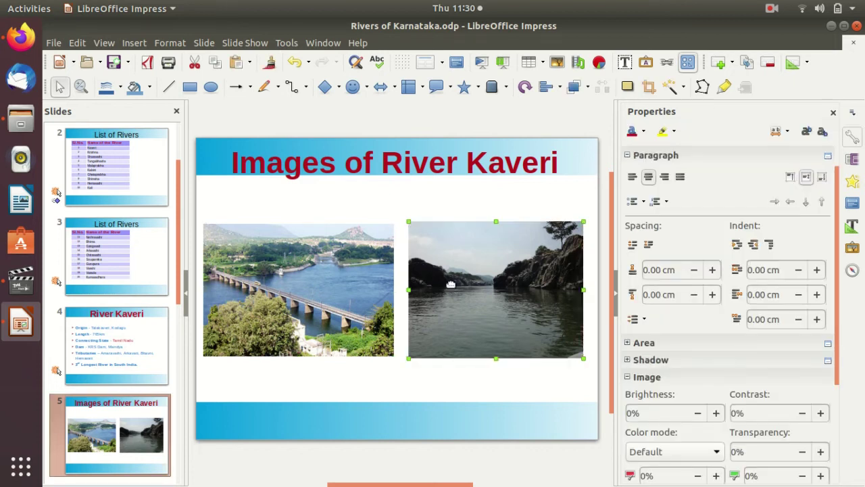
scroll(190, 388, down, 1)
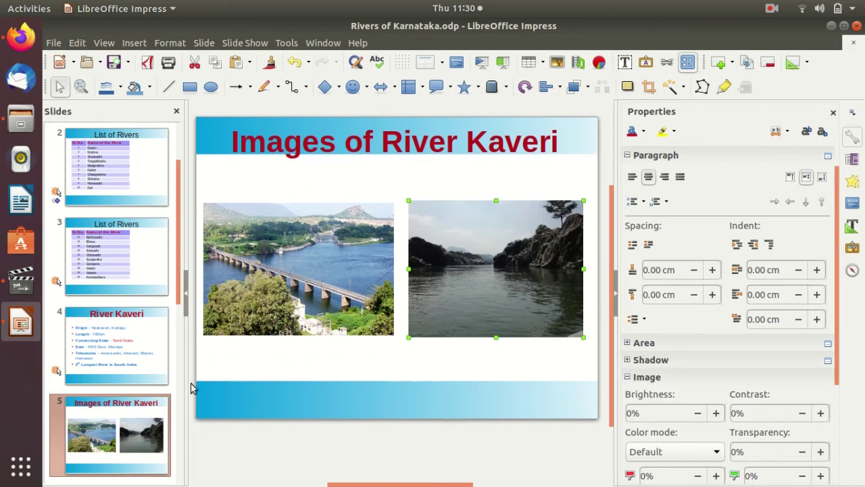
scroll(118, 346, down, 3)
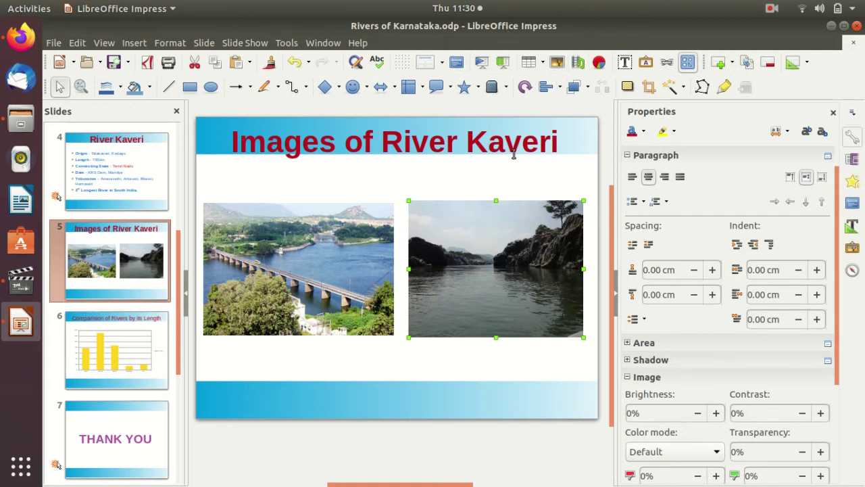
Display slide 6 with the yellow river-length bar chart.
click(124, 358)
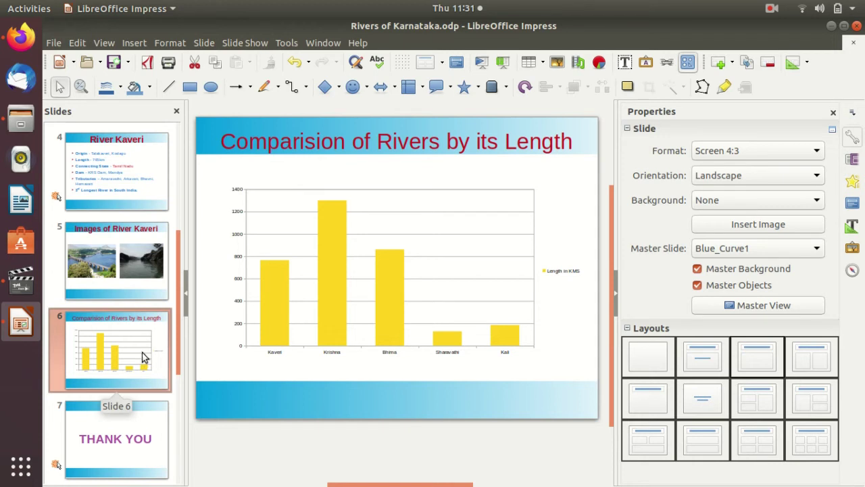
Add a new slide 7 after slide 6, insert a chart, and bring up its data table.
key(ctrl+m)
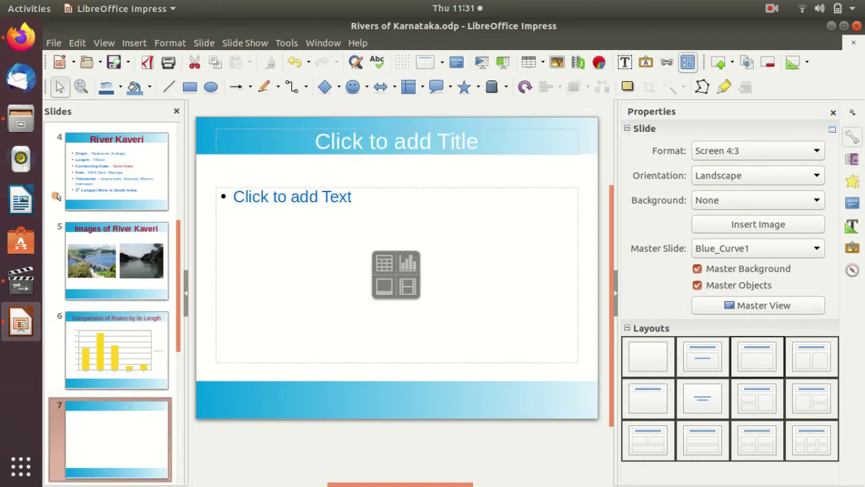
click(408, 264)
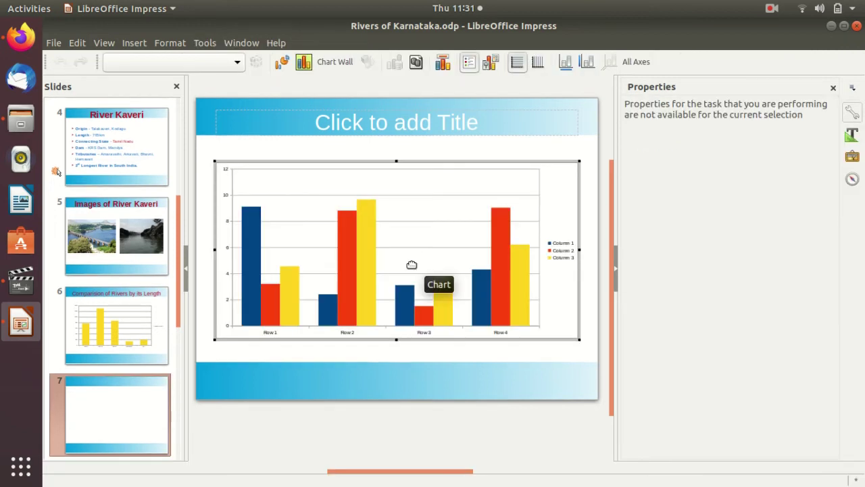
right_click(438, 184)
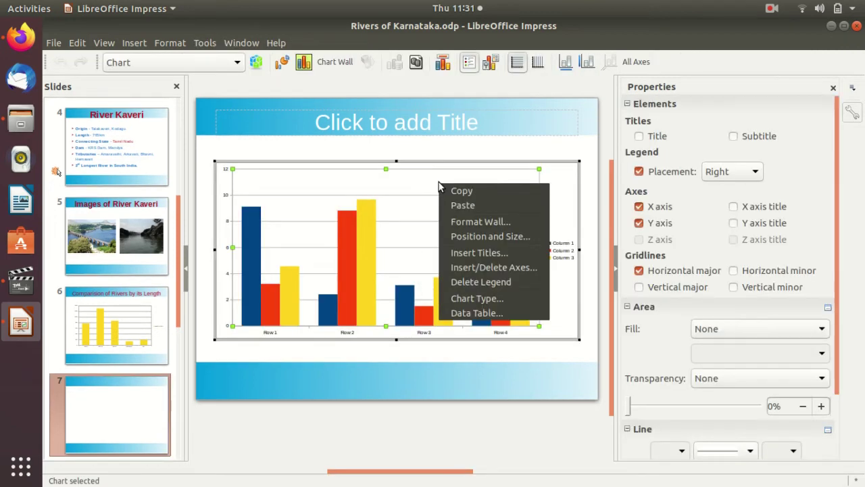
click(483, 316)
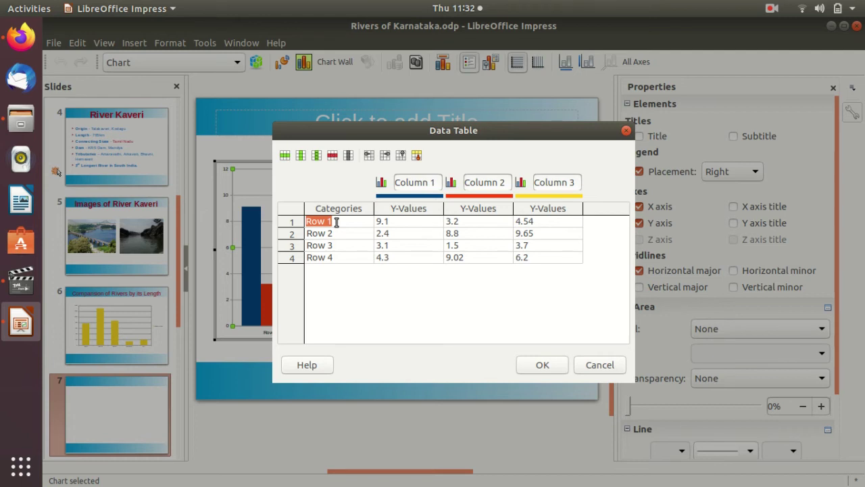
Delete the Column 1 and Column 2 series from the chart data table.
click(421, 182)
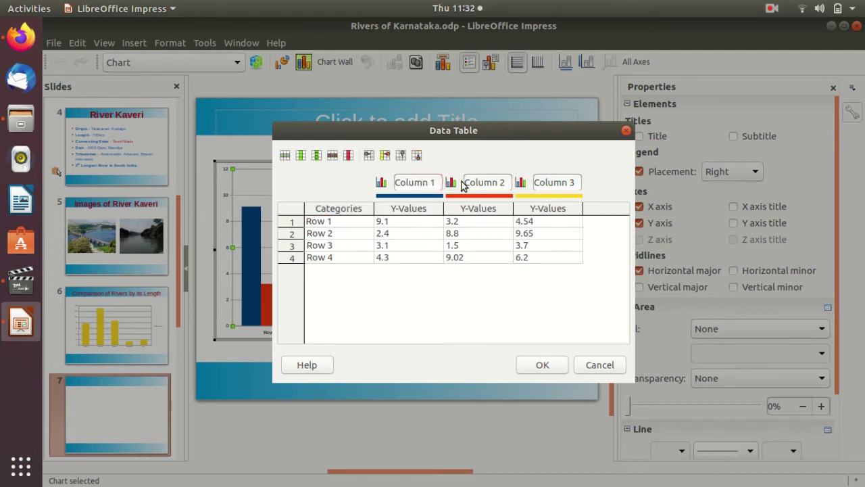
click(484, 183)
click(427, 183)
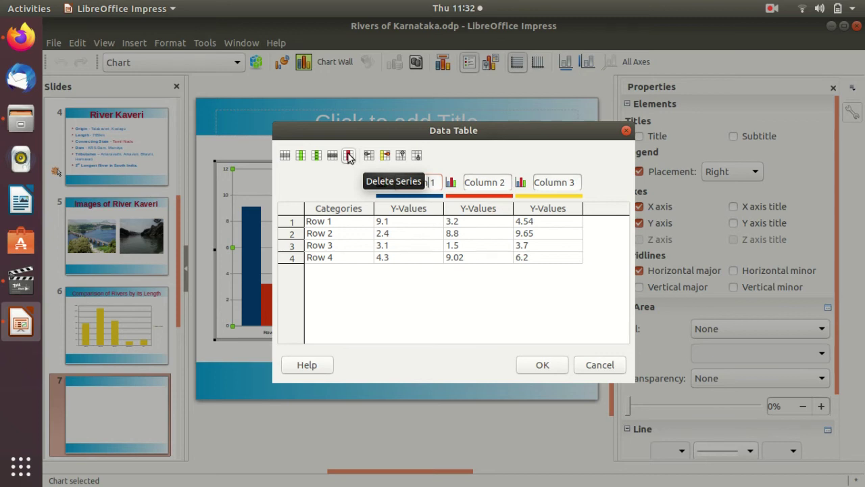
click(349, 156)
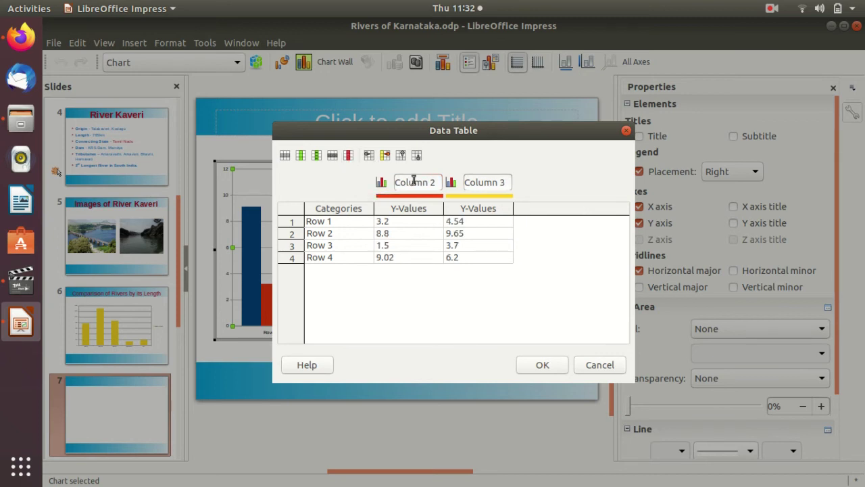
click(349, 156)
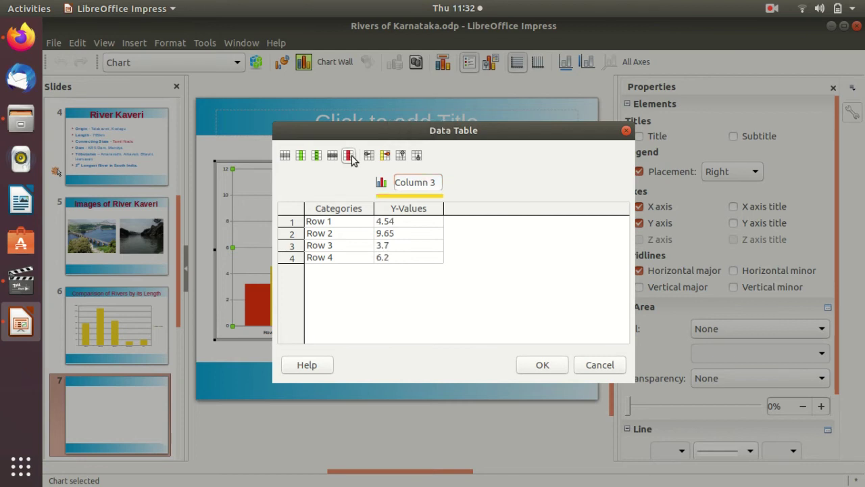
Add four empty rows below Row 3, apply the data changes, and return to slide 6.
click(326, 222)
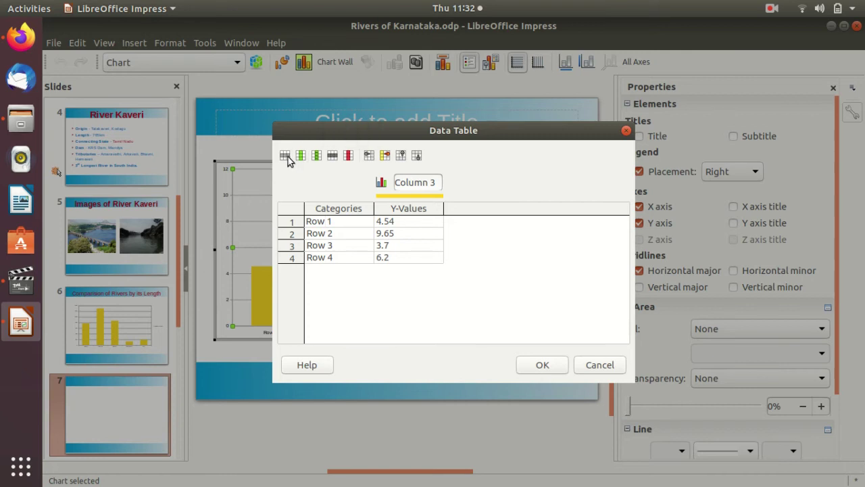
click(324, 256)
click(327, 245)
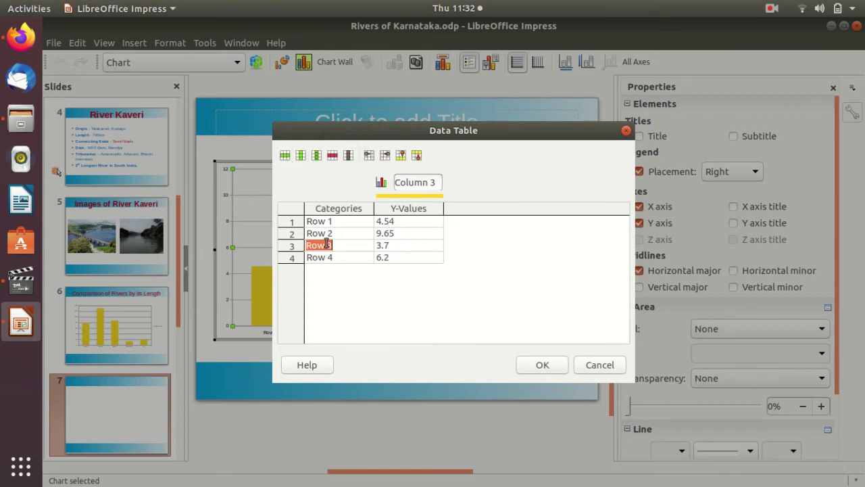
click(286, 158)
click(286, 158)
click(286, 158)
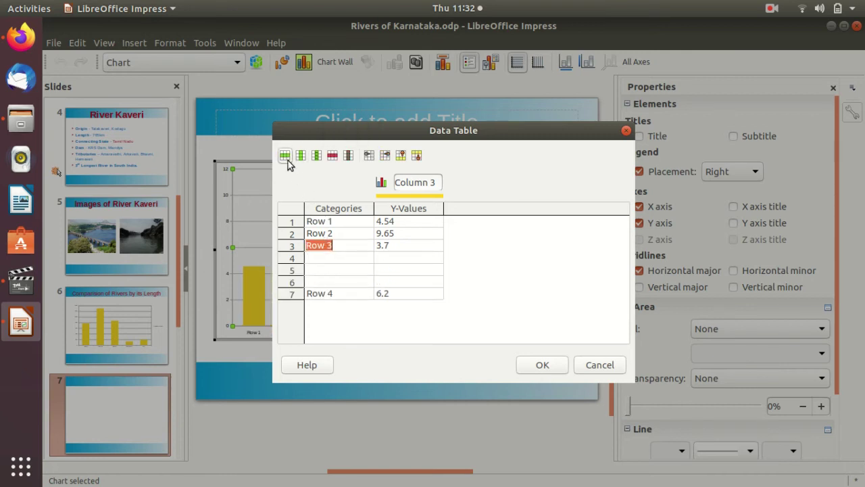
click(286, 158)
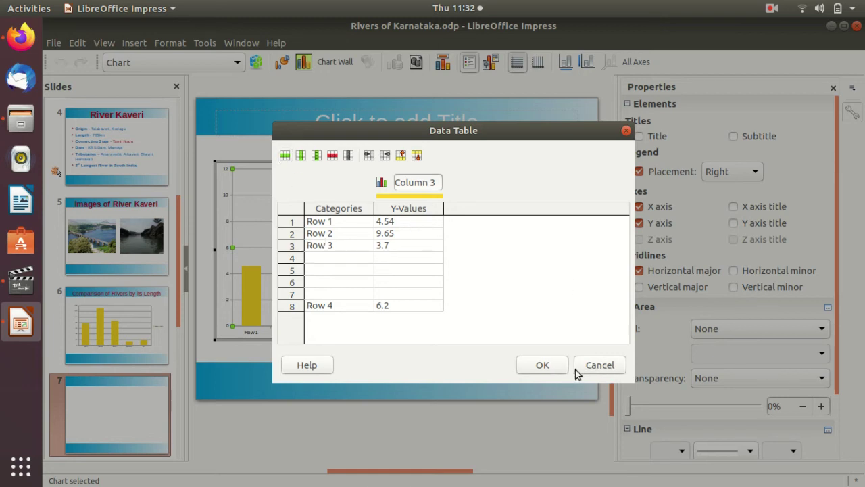
click(540, 368)
click(92, 328)
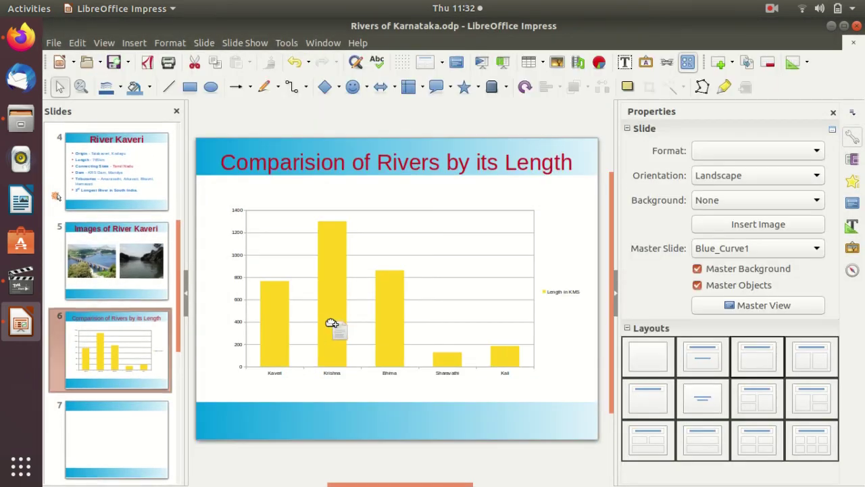
Open the length chart for editing and view its Chart Type options without changing anything.
click(332, 277)
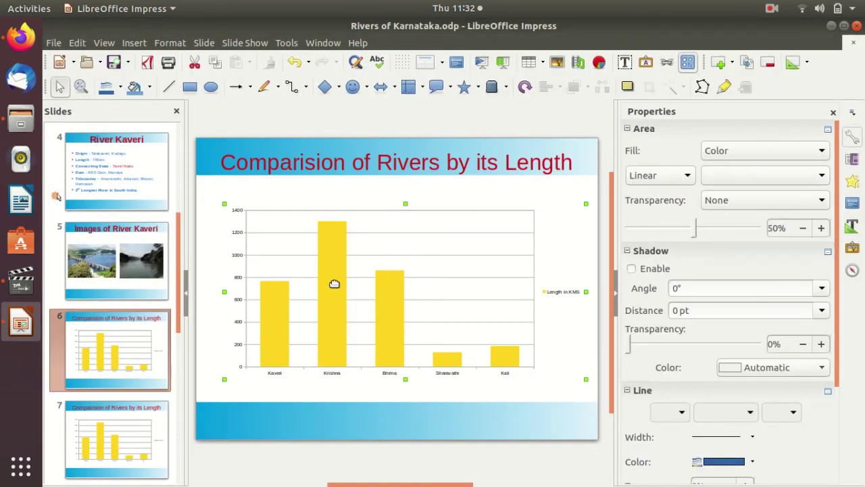
click(332, 272)
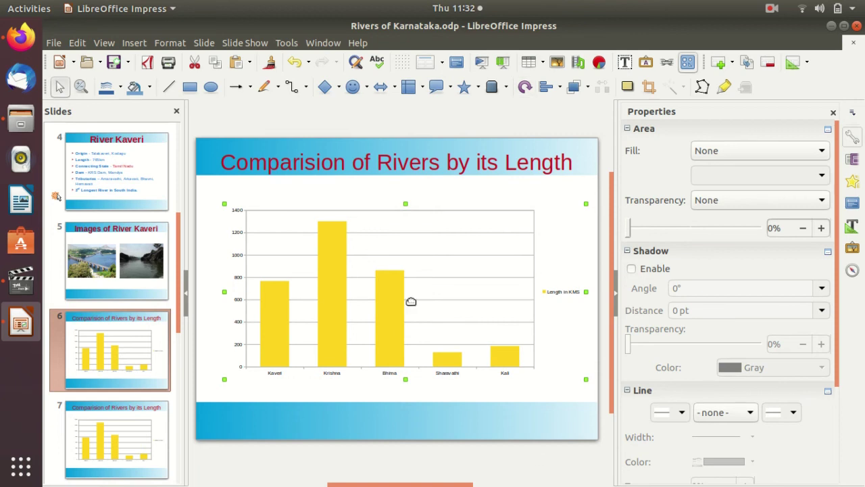
click(384, 312)
click(383, 312)
double_click(383, 312)
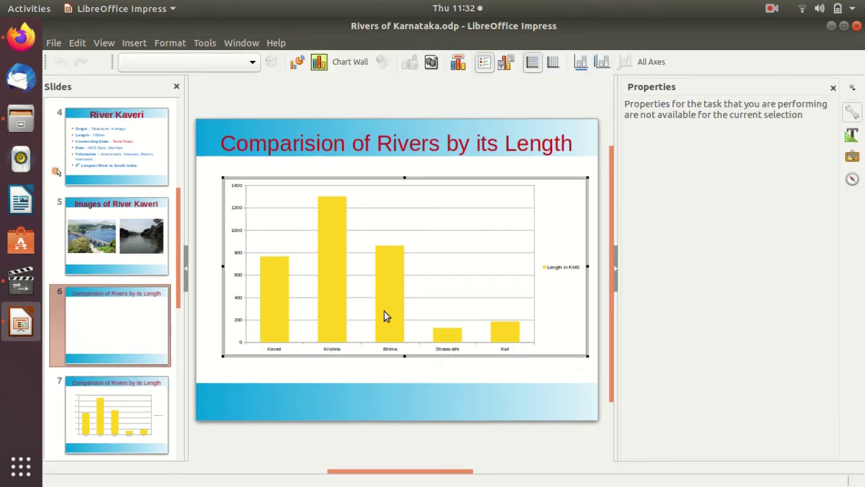
click(298, 63)
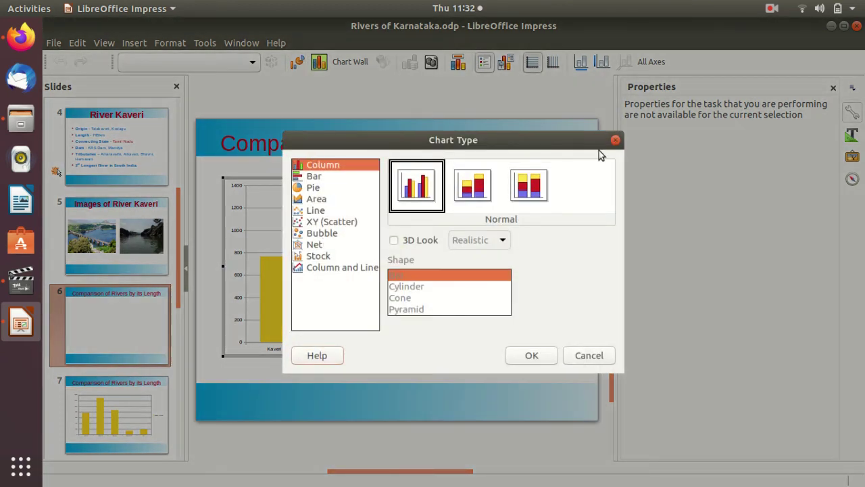
click(615, 140)
click(476, 215)
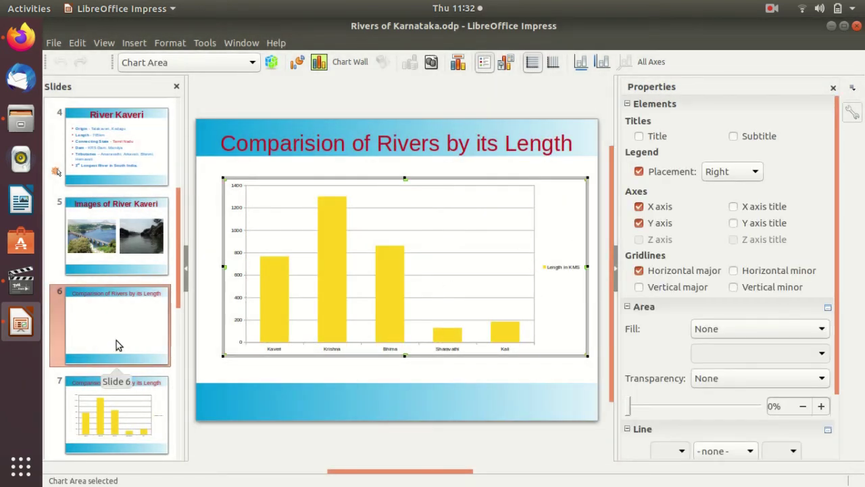
Try repositioning slide 7, then display slide 8 with the Row 1–Row 4 chart.
click(126, 404)
drag(126, 401, 134, 382)
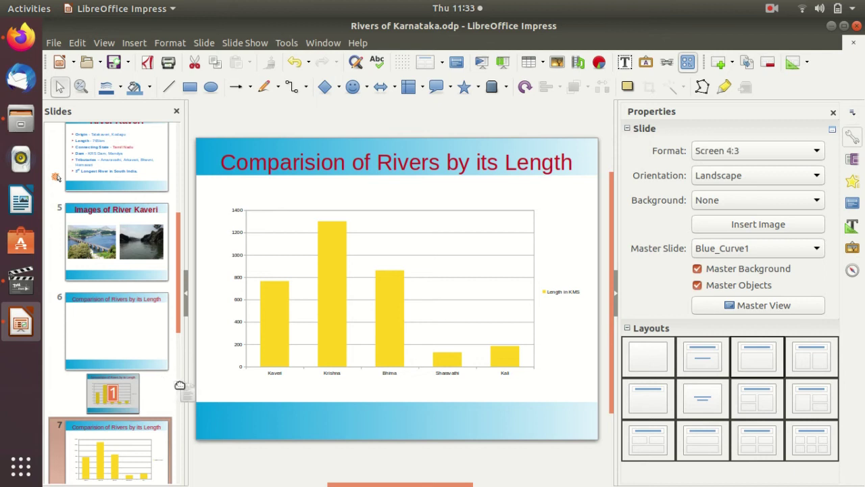
scroll(138, 408, down, 2)
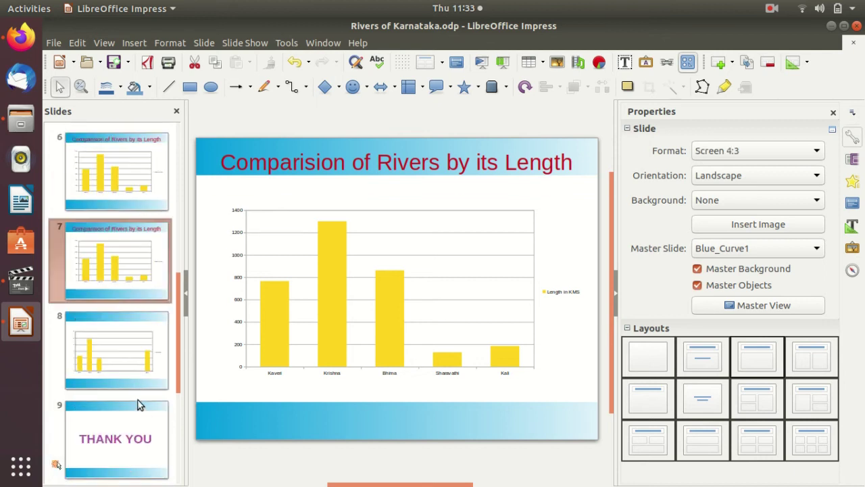
scroll(138, 404, down, 3)
scroll(138, 398, up, 5)
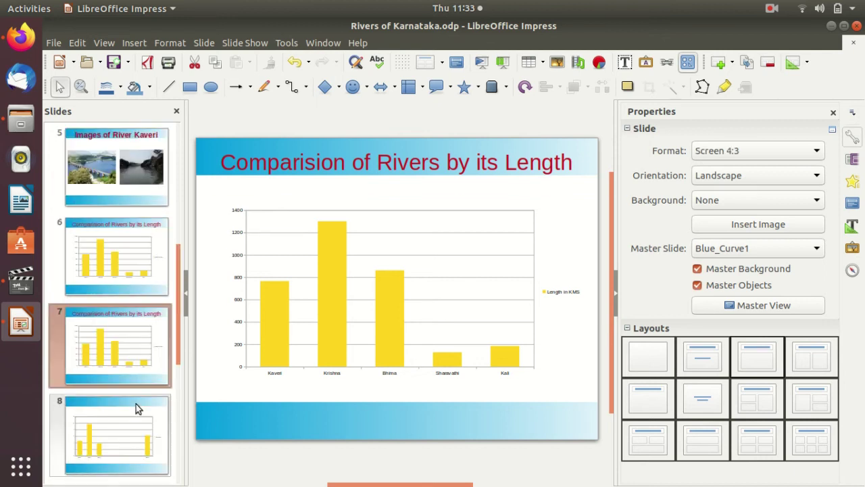
click(132, 440)
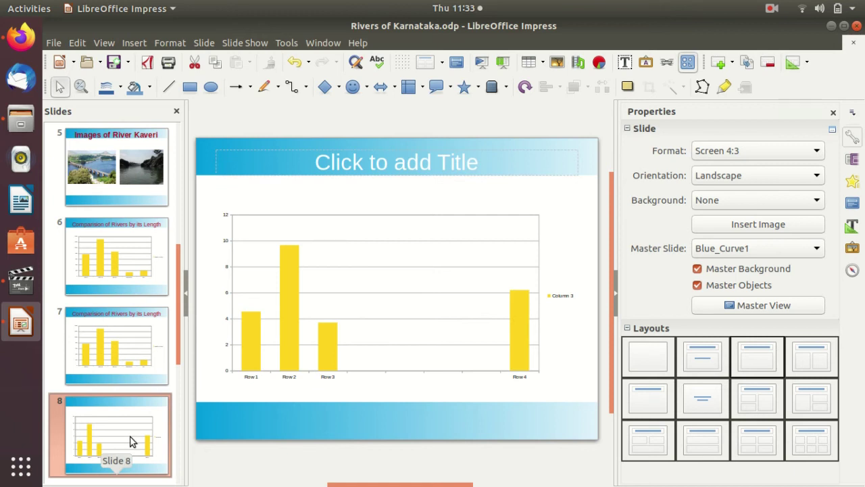
Delete the duplicate chart slide 7, keeping the length chart on slide 6.
click(119, 279)
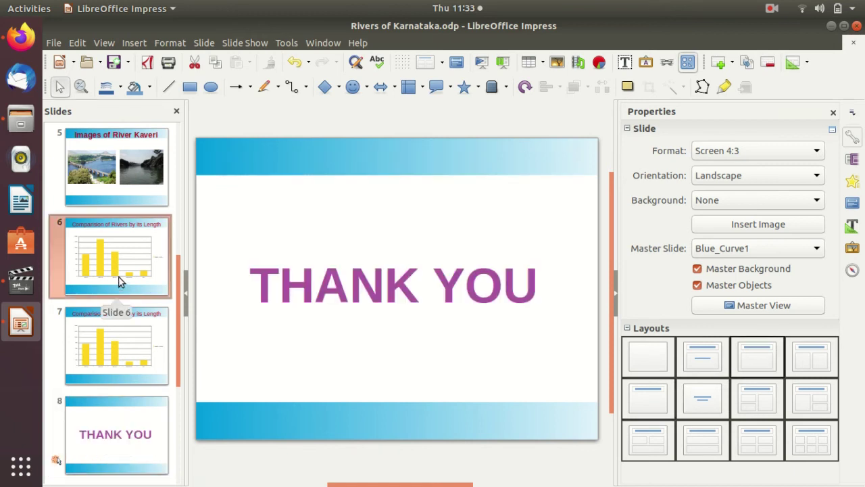
click(96, 345)
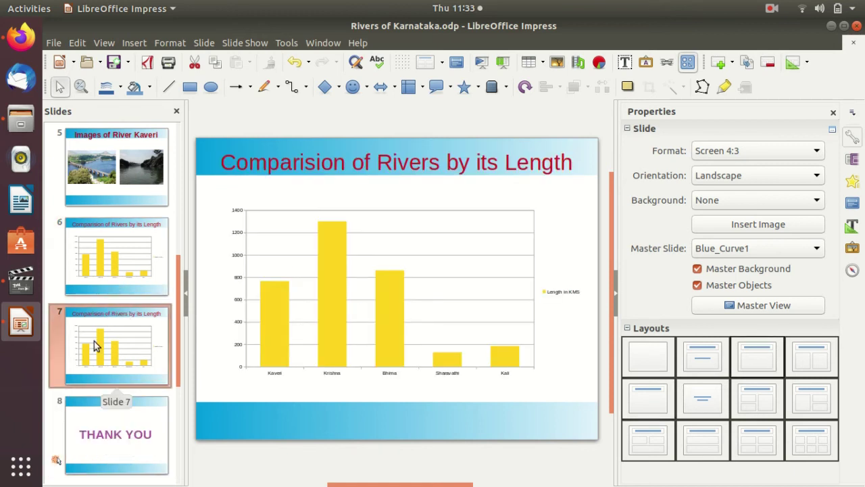
key(Delete)
click(109, 245)
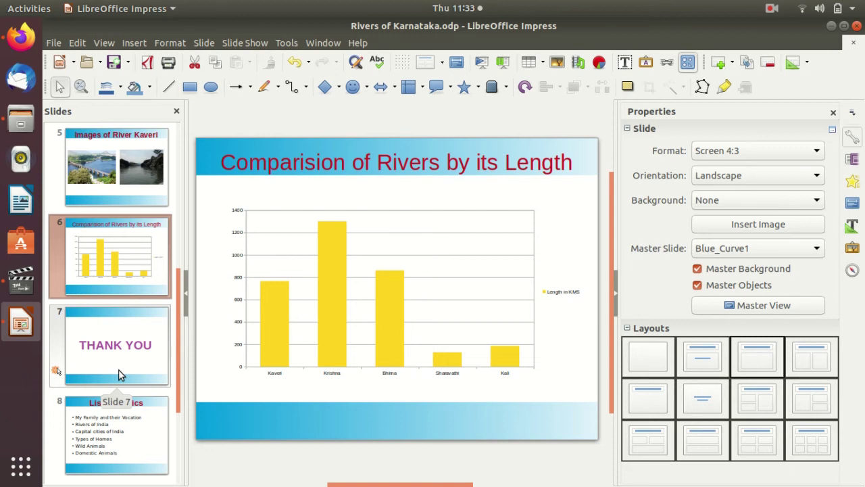
Go to the THANK YOU slide and start editing its text.
scroll(132, 302, up, 5)
scroll(131, 302, down, 5)
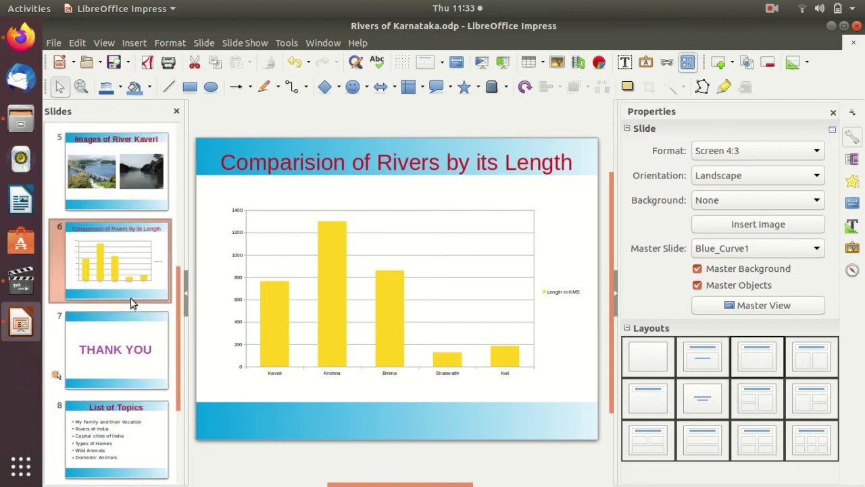
scroll(132, 303, down, 2)
scroll(131, 298, up, 3)
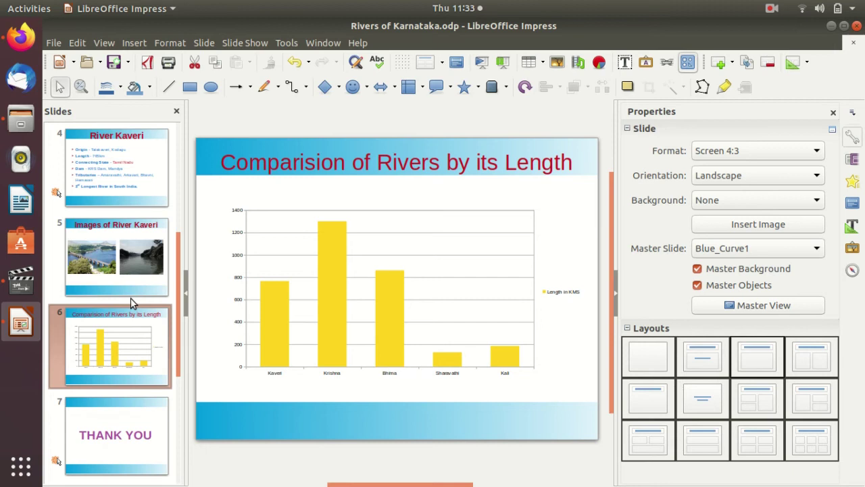
click(130, 431)
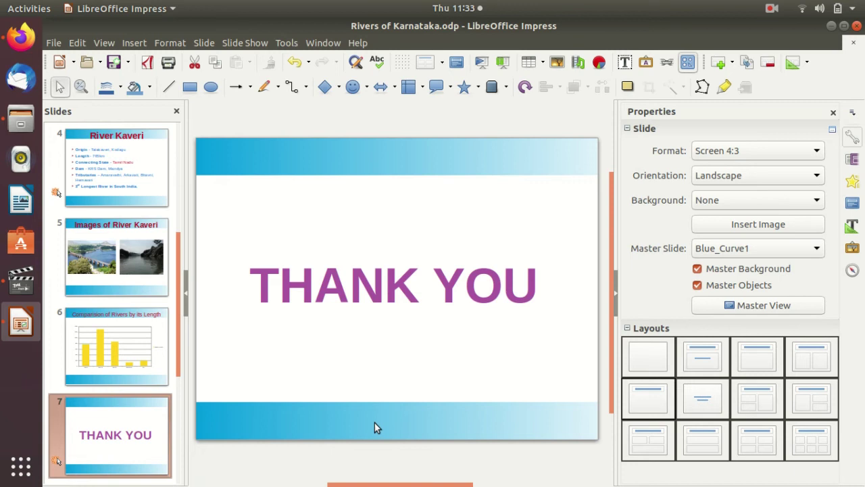
click(315, 285)
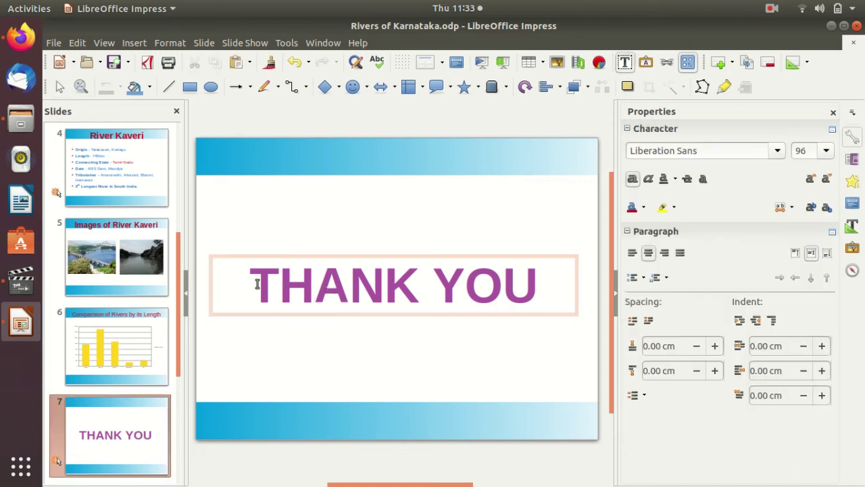
drag(250, 284, 544, 294)
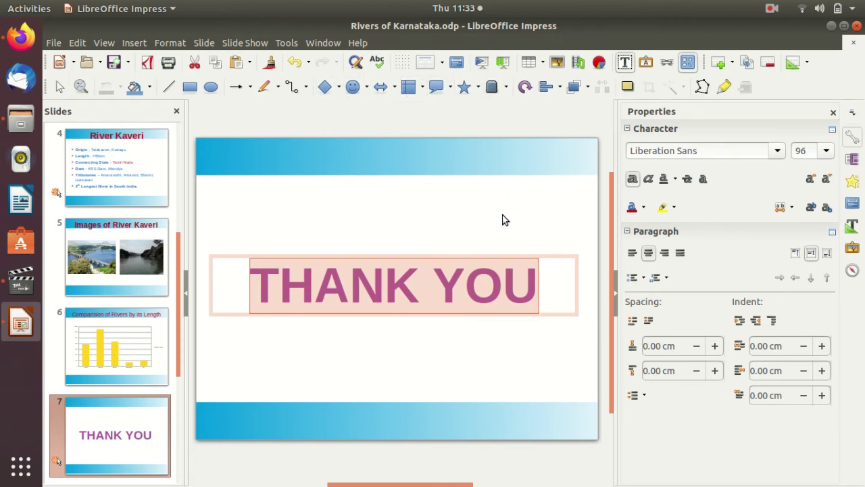
click(412, 217)
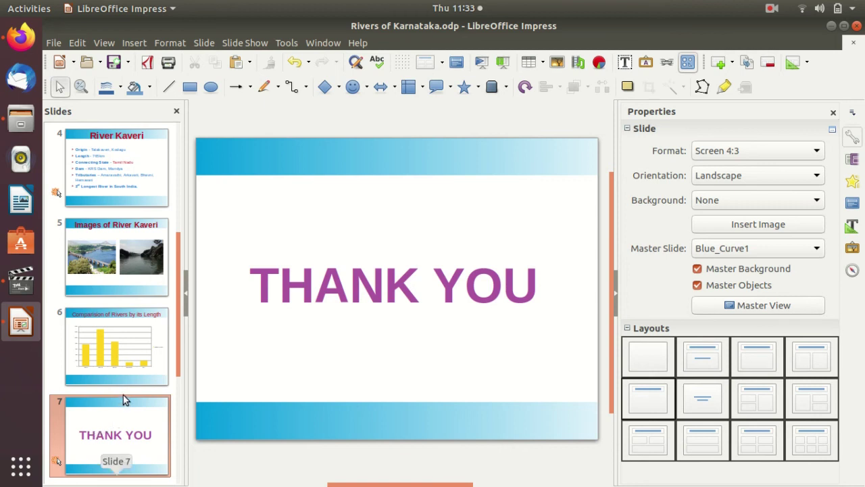
scroll(125, 390, up, 5)
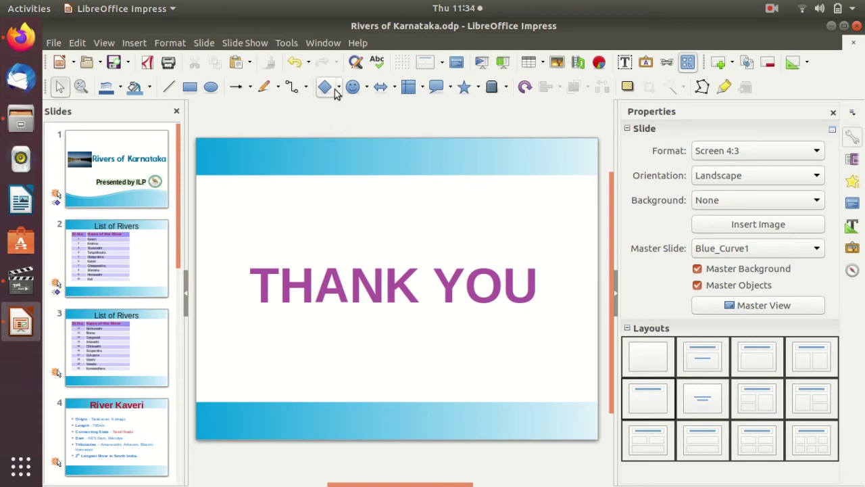
Run the slide show from the first slide, then end it with Esc.
click(250, 45)
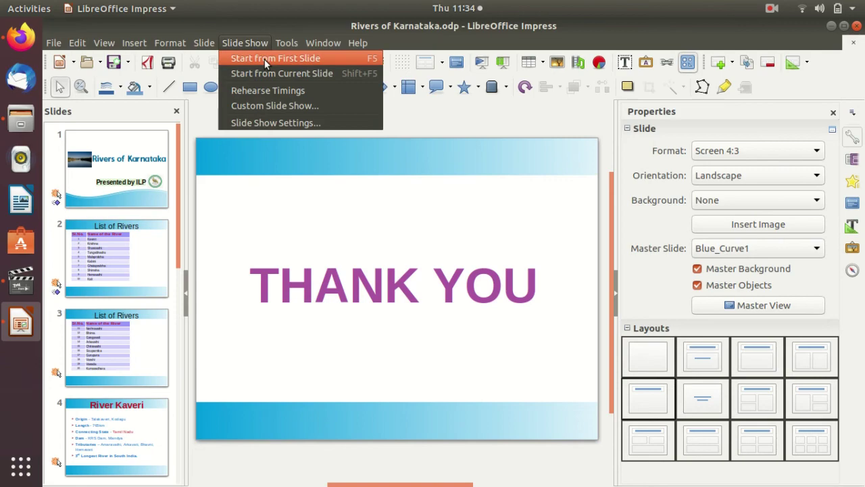
click(265, 59)
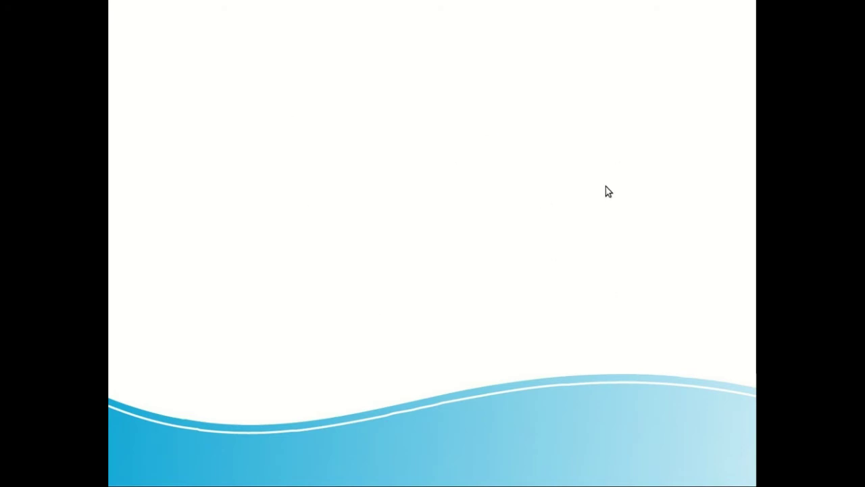
key(Escape)
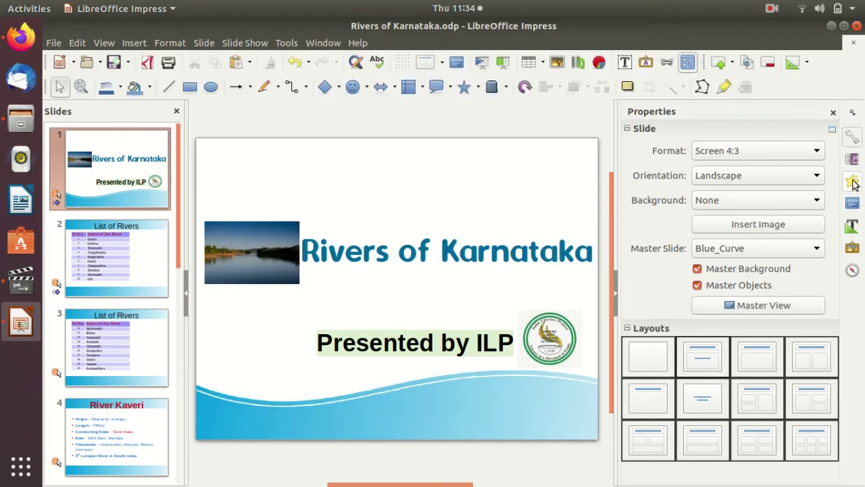
Give slide 1 a Shape transition (Plus, 2.00 sec, applause), then select the title text.
click(852, 165)
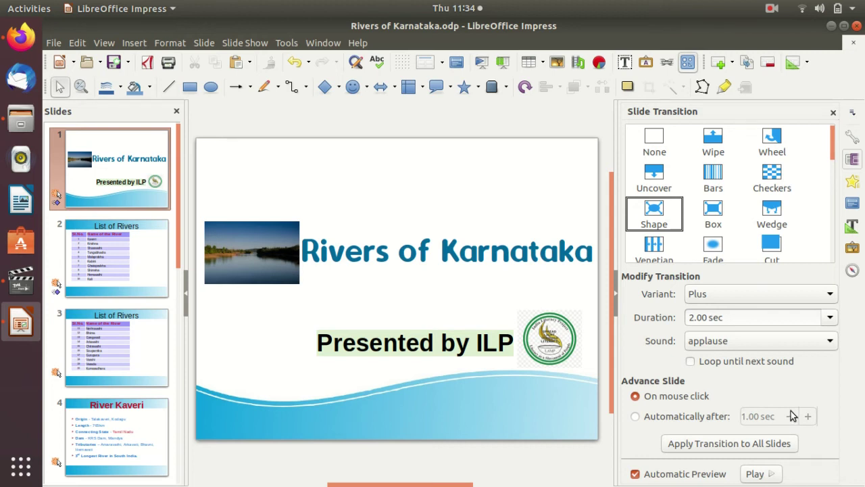
click(300, 245)
click(306, 250)
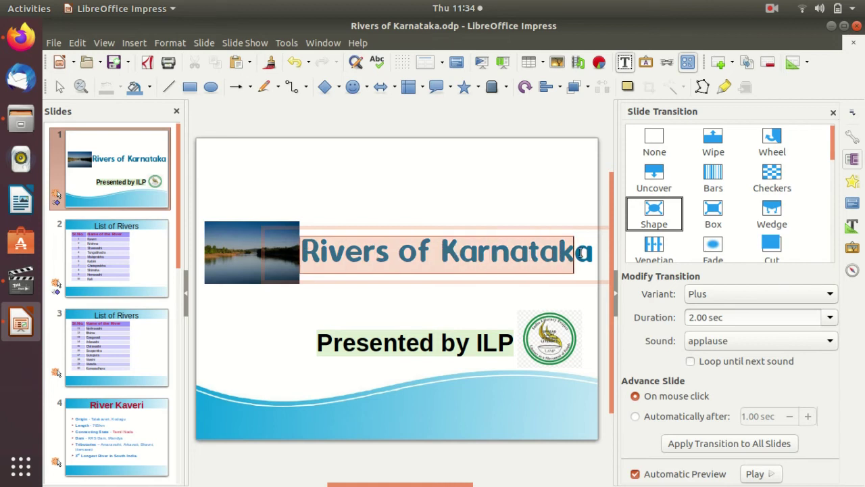
drag(306, 251, 604, 251)
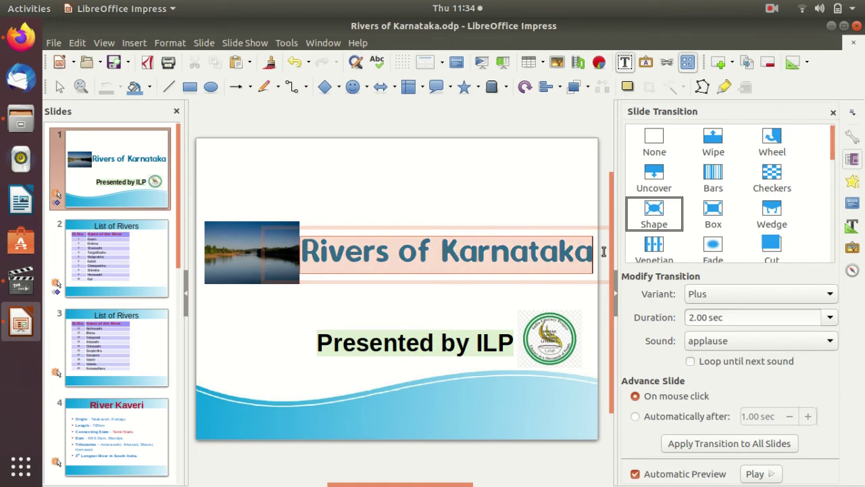
click(575, 203)
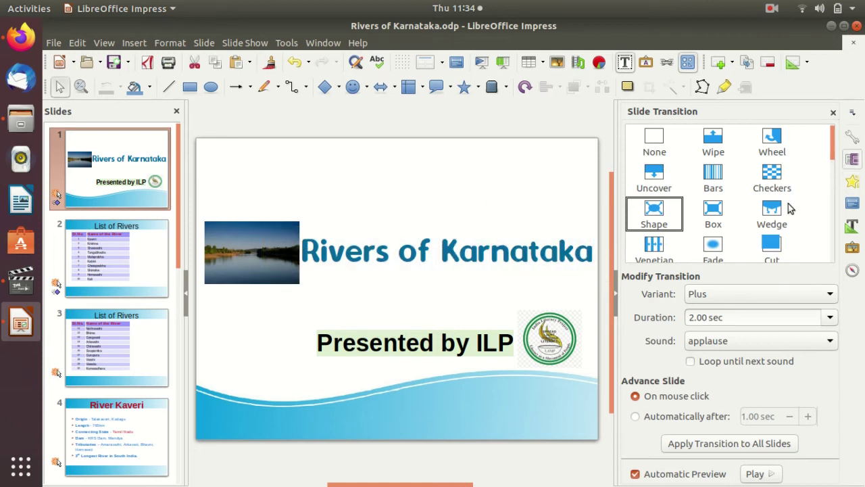
click(458, 256)
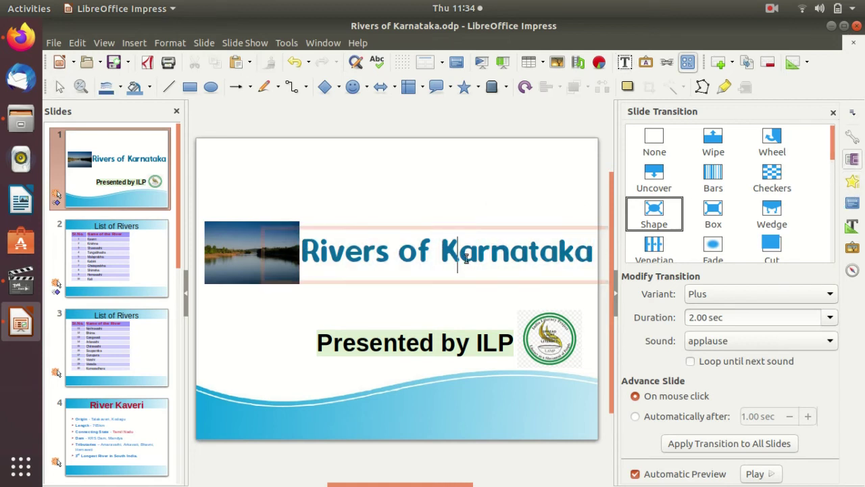
click(852, 182)
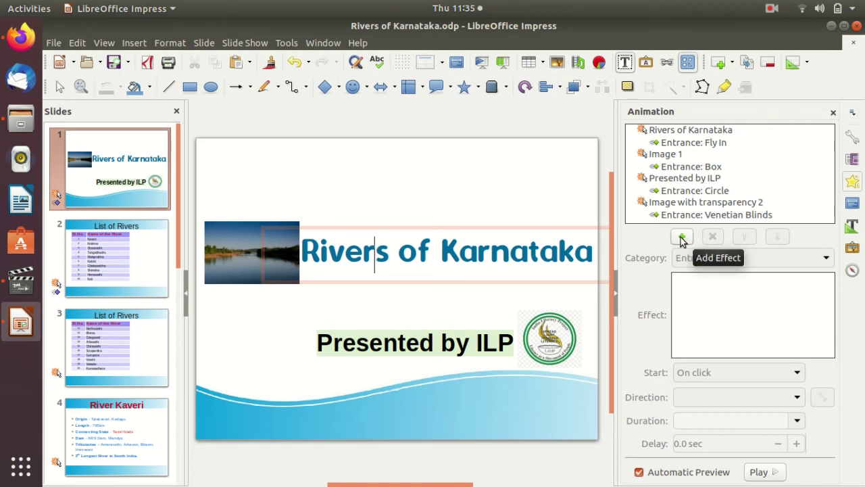
Change the Rivers of Karnataka title's Fly In entrance effect to Venetian Blinds.
click(668, 135)
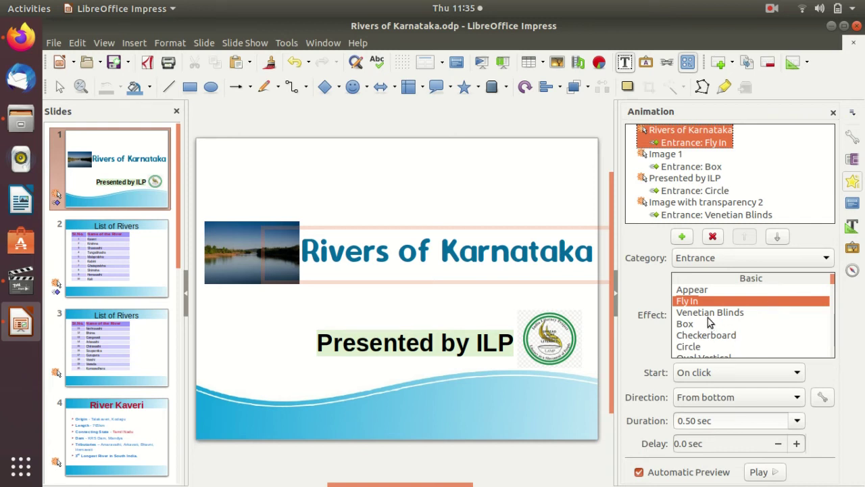
click(706, 314)
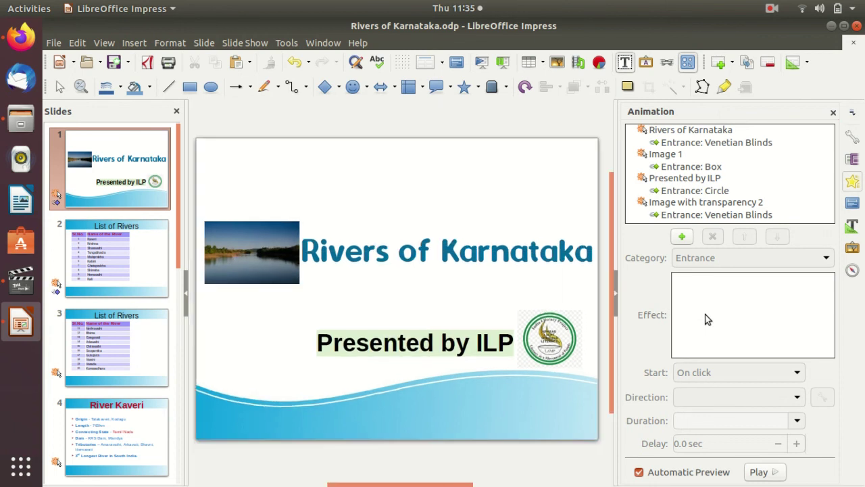
click(539, 255)
click(707, 140)
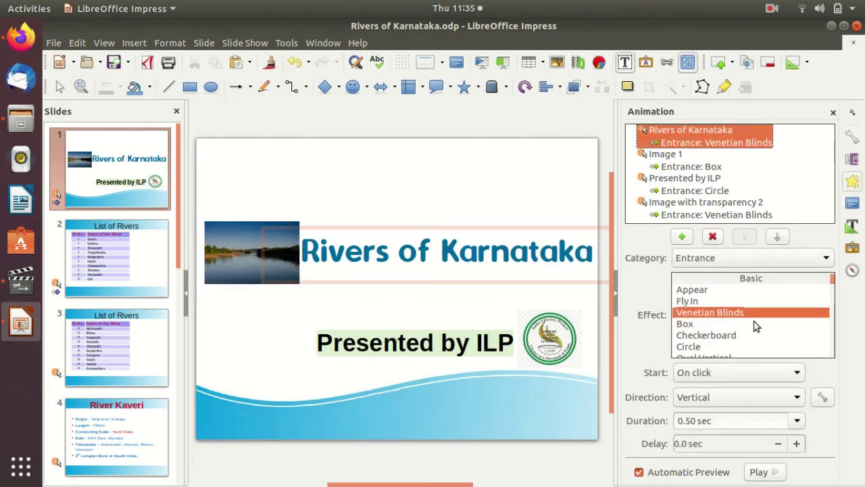
Review the photo's Box, Presented by ILP Circle, and logo's Venetian Blinds animations, then deselect.
scroll(755, 326, down, 3)
scroll(756, 324, down, 3)
scroll(754, 322, down, 3)
scroll(753, 319, up, 3)
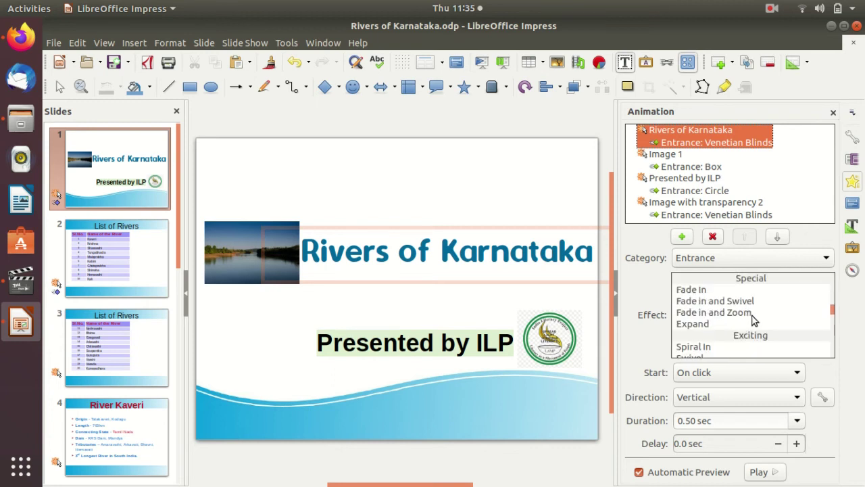
scroll(752, 316, down, 3)
scroll(751, 315, down, 3)
scroll(751, 315, down, 3)
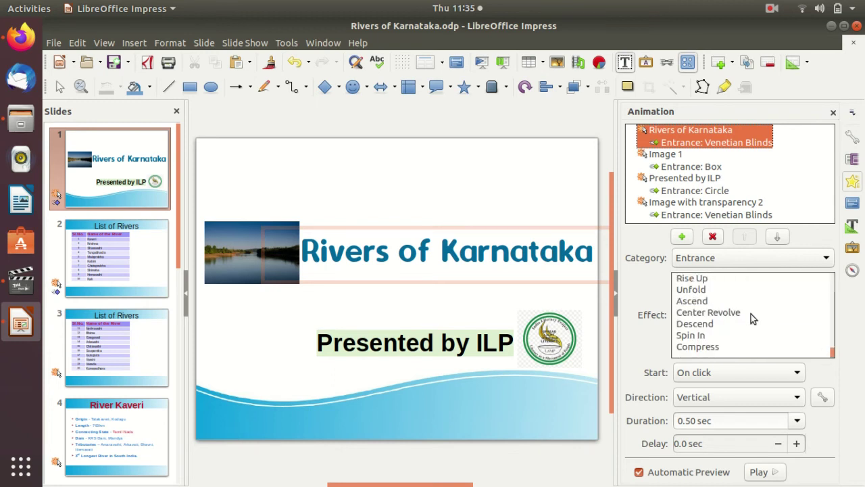
scroll(751, 313, up, 3)
scroll(750, 313, up, 3)
scroll(750, 313, up, 3)
scroll(751, 313, up, 2)
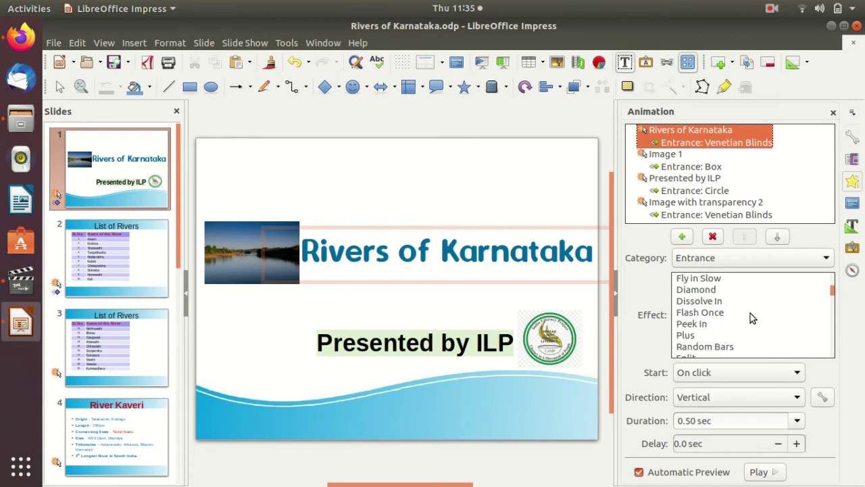
click(665, 166)
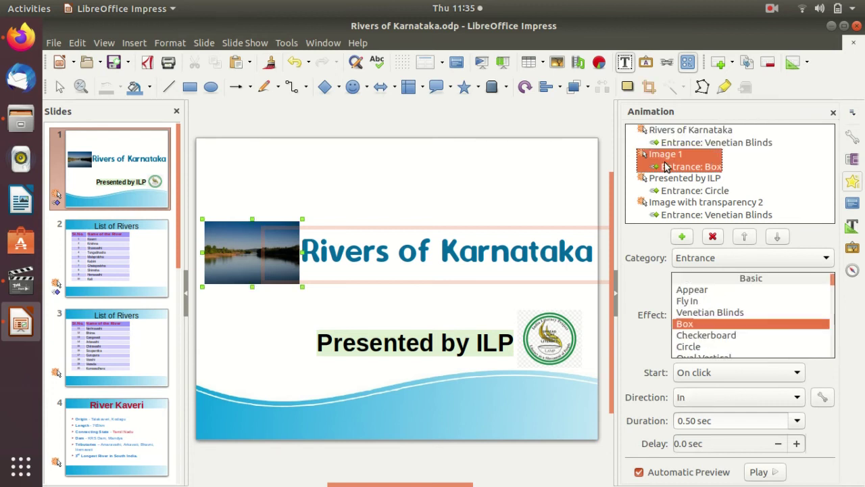
click(672, 187)
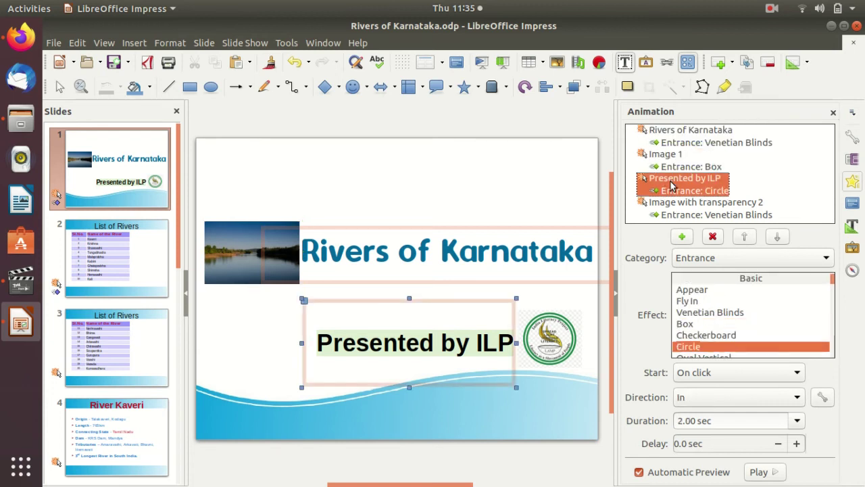
click(717, 210)
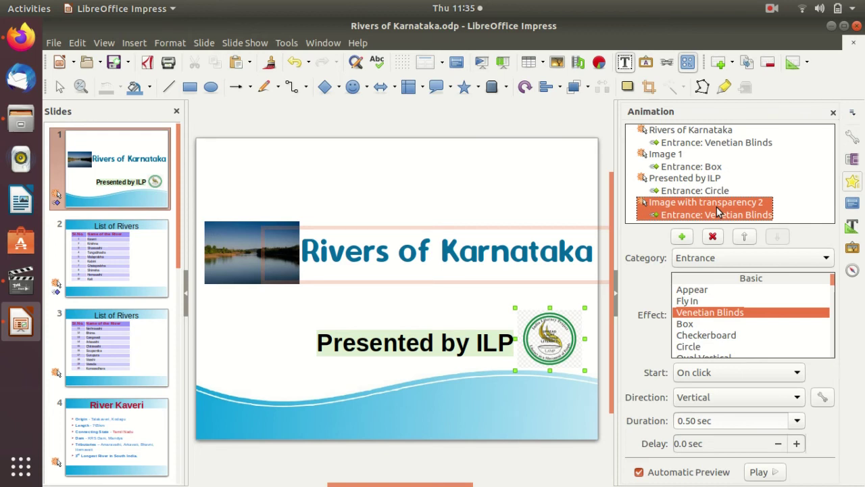
click(486, 195)
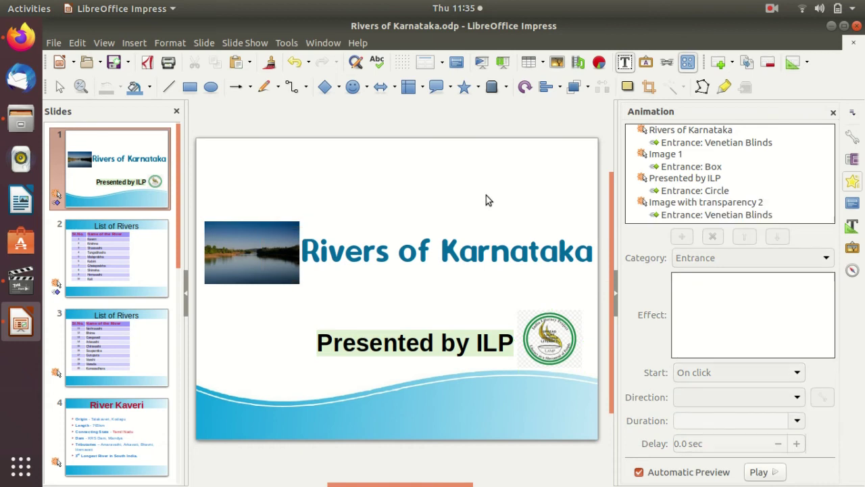
Start the slide show from slide 2, List of Rivers.
click(108, 264)
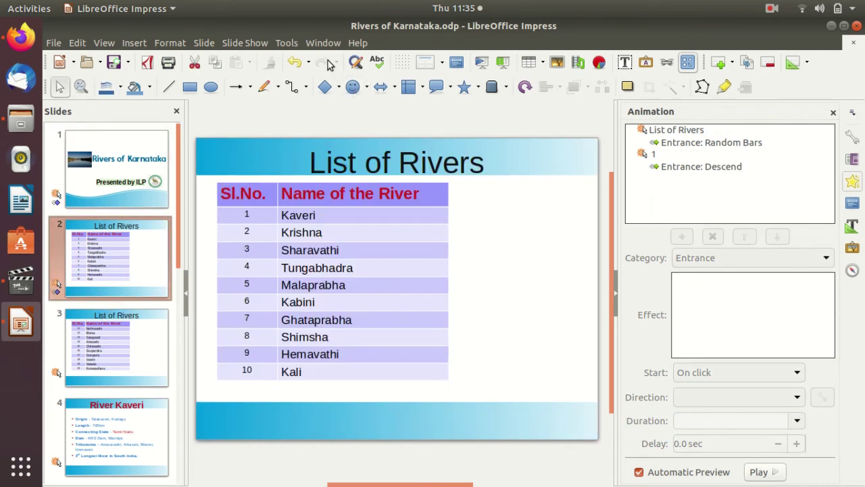
click(256, 47)
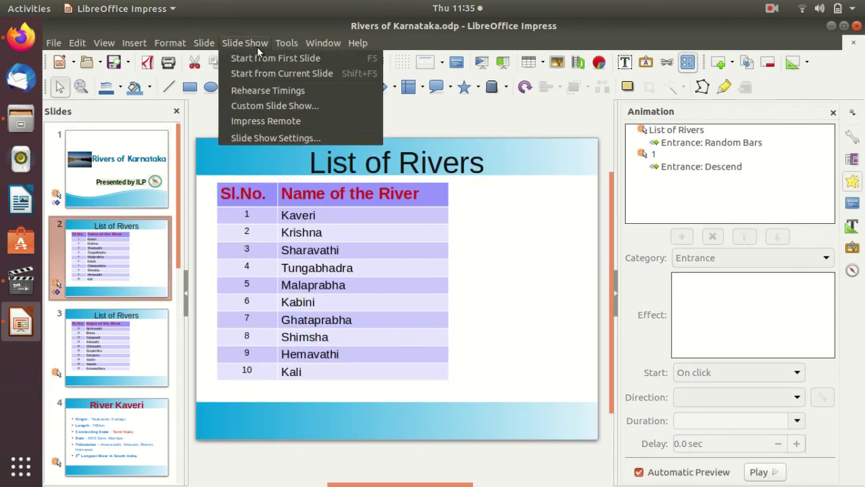
click(286, 74)
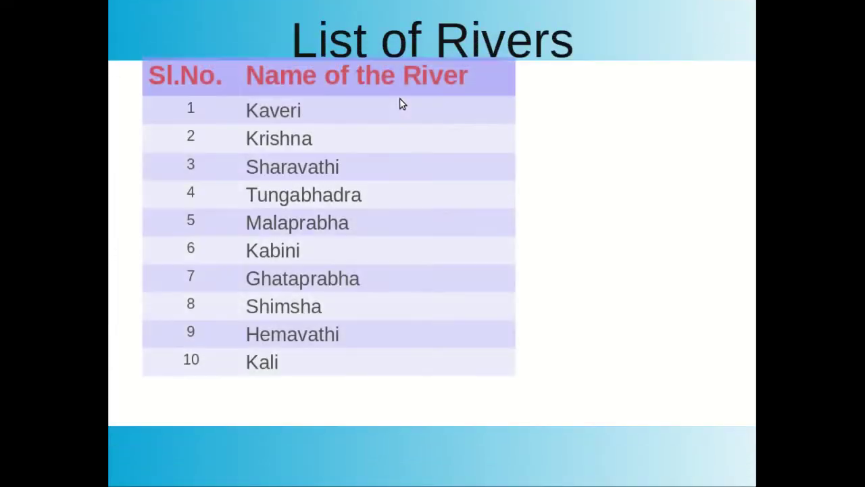
Advance through the rivers tables, Kaveri, images and length chart slides to THANK YOU, then exit.
click(399, 98)
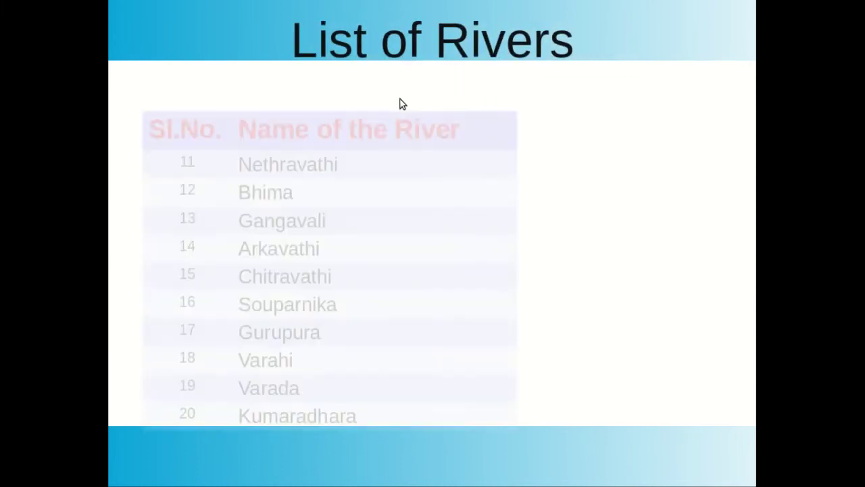
click(399, 98)
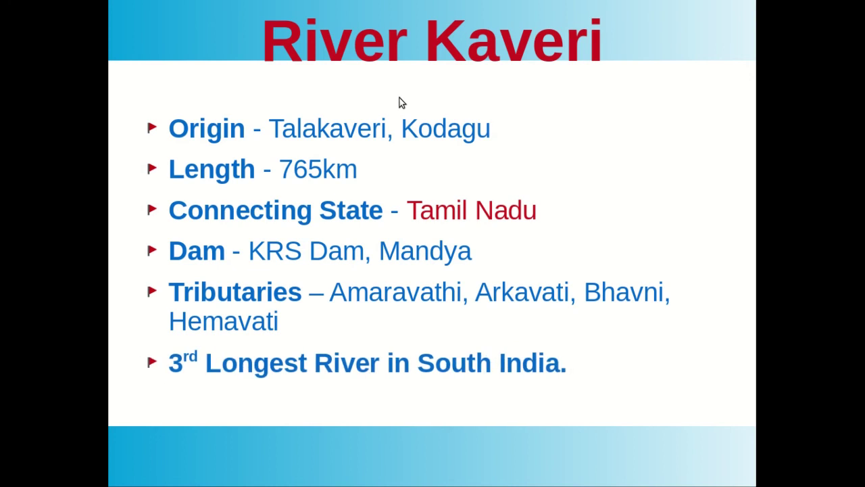
click(334, 140)
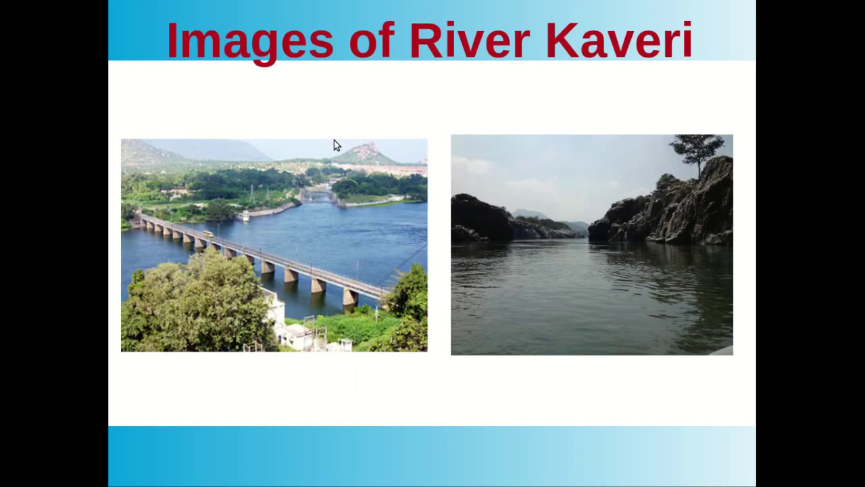
click(334, 140)
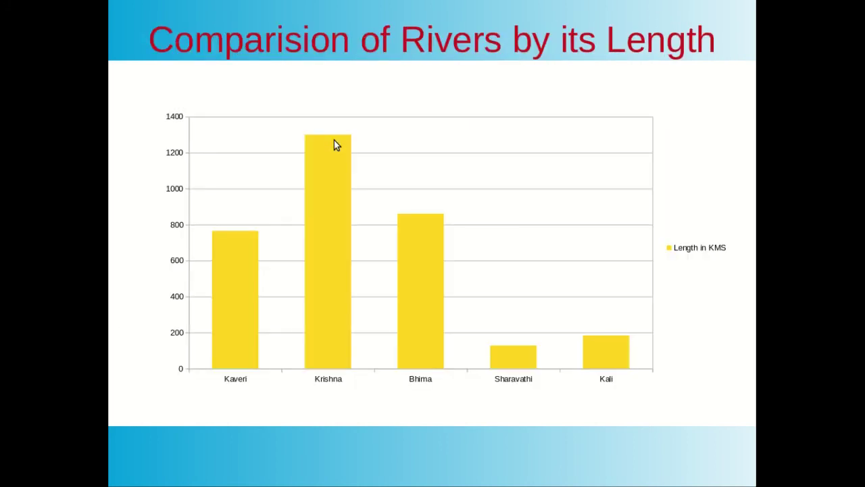
click(334, 140)
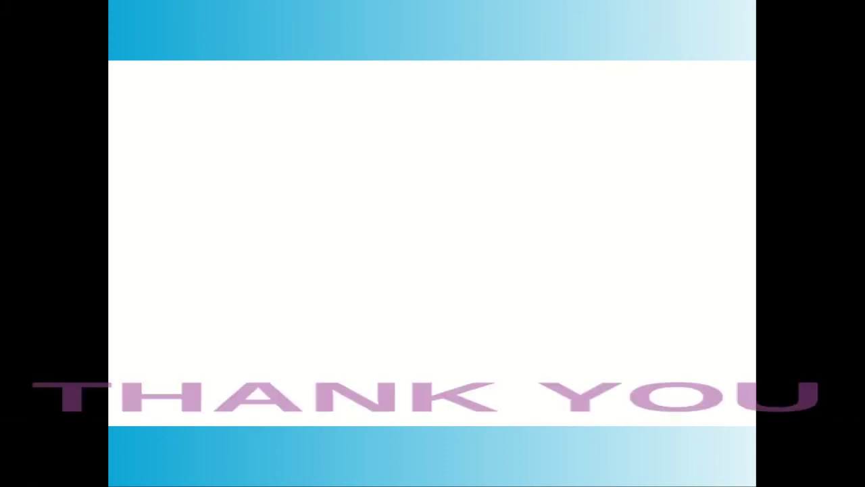
key(Escape)
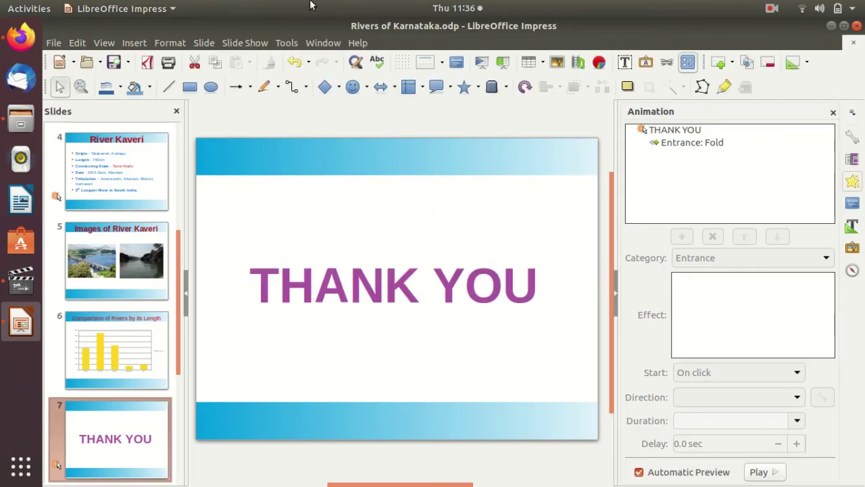
Start the slide show from slide 8, List of Topics, advance once, then go back.
click(136, 418)
scroll(137, 413, down, 2)
click(135, 412)
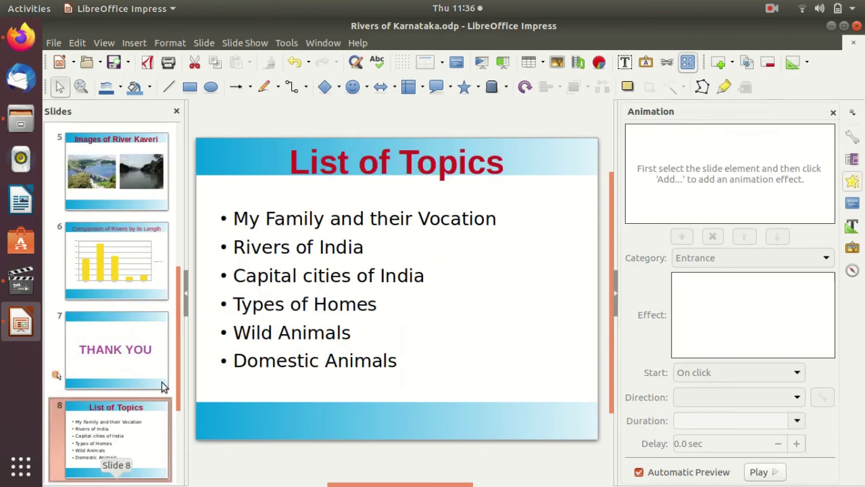
click(244, 42)
click(286, 73)
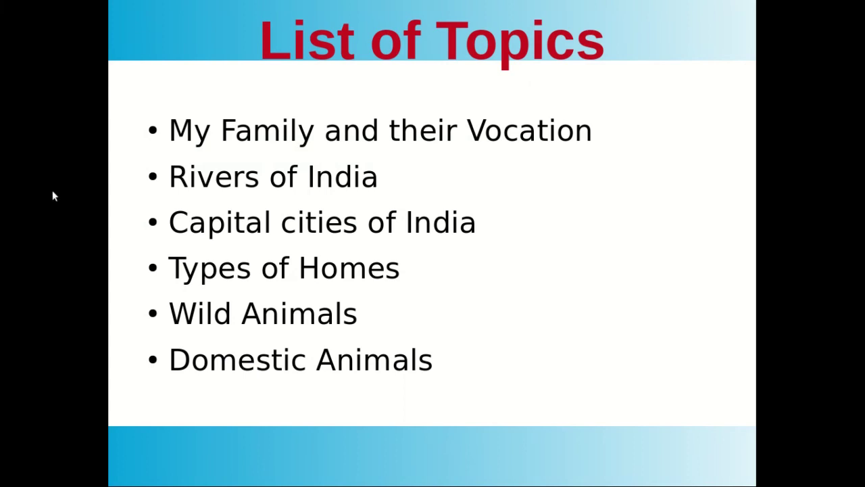
click(328, 130)
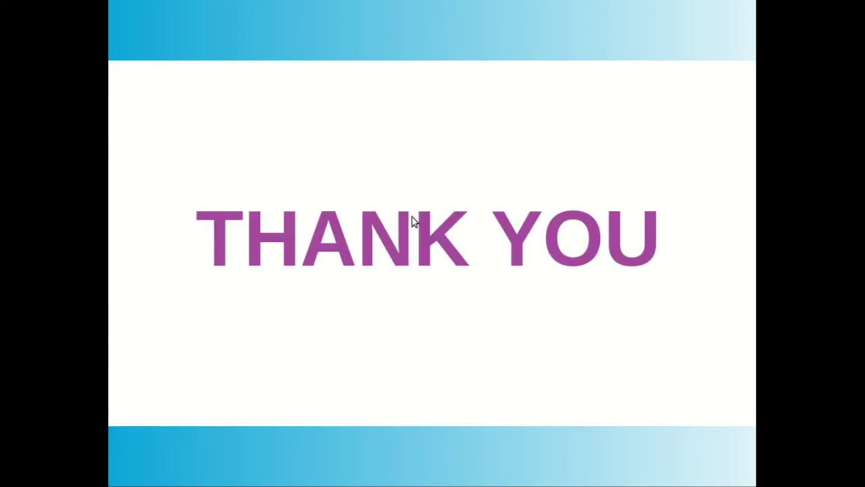
scroll(412, 218, up, 1)
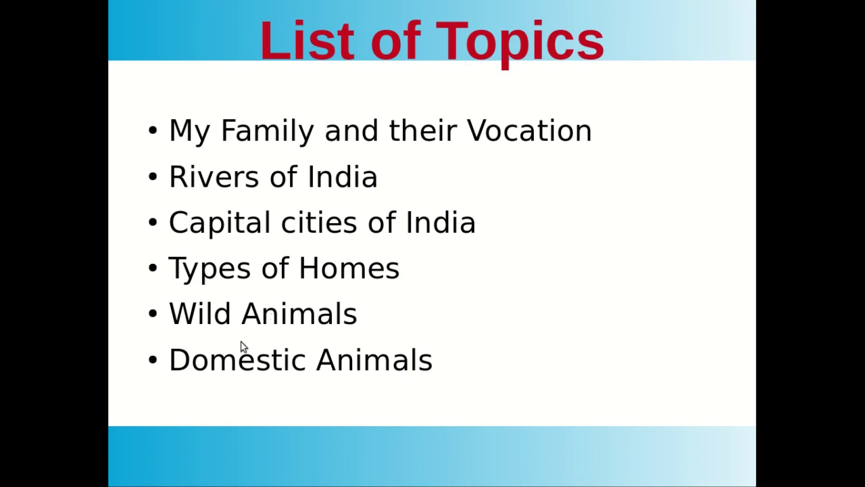
Advance the show to the List of Topics slide beginning with Kingdoms of Karnataka.
click(463, 384)
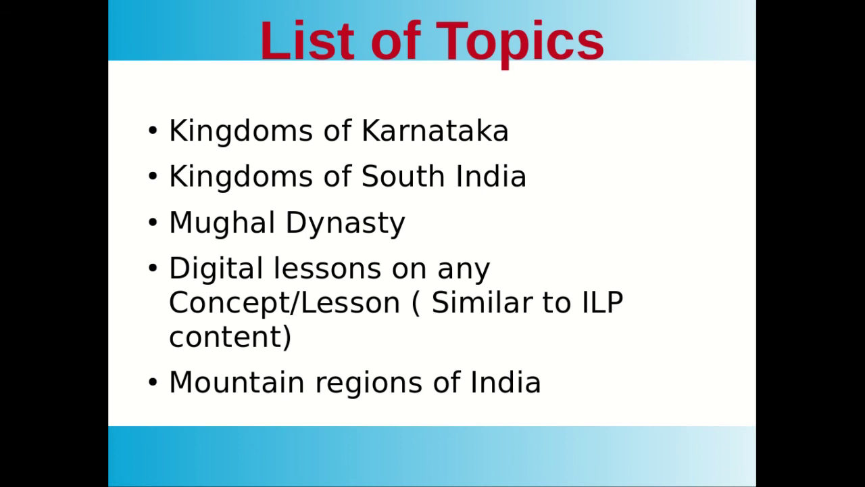
Advance the show with the Right arrow to the List of Topics slide beginning with Different states.
key(Right)
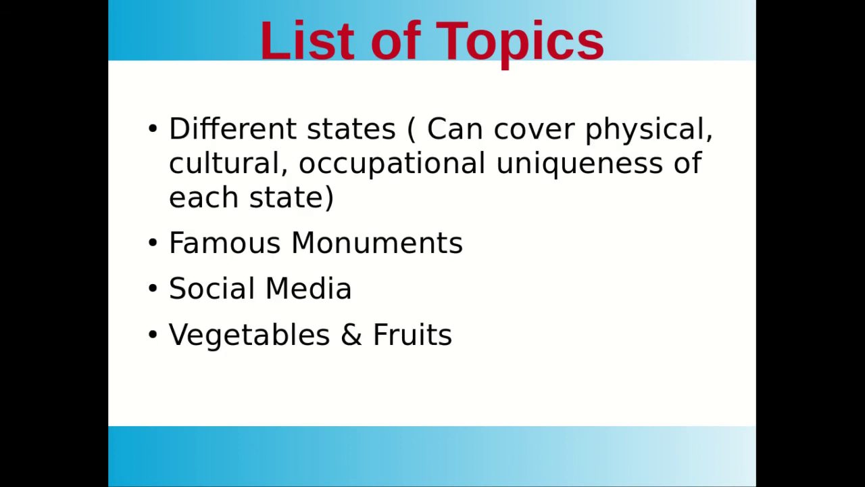